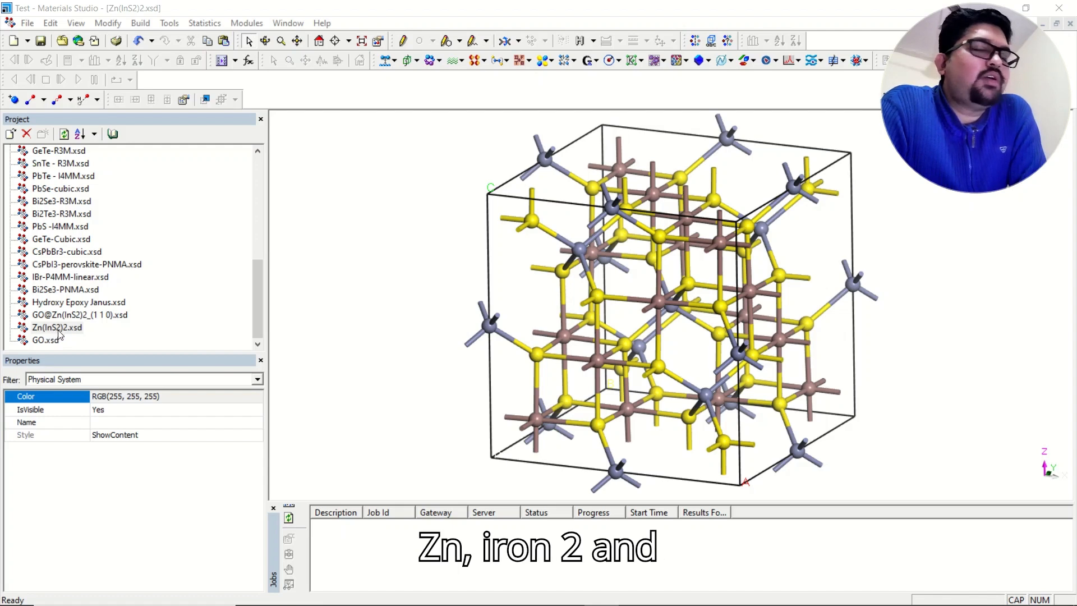
{"action": "mouse_move", "coordinate": [662, 227]}
{"action": "right_mouse_down"}
{"action": "mouse_move", "coordinate": [673, 257]}
{"action": "mouse_move", "coordinate": [686, 236]}
{"action": "mouse_move", "coordinate": [704, 250]}
{"action": "mouse_move", "coordinate": [721, 237]}
{"action": "mouse_move", "coordinate": [668, 246]}
{"action": "right_mouse_up"}
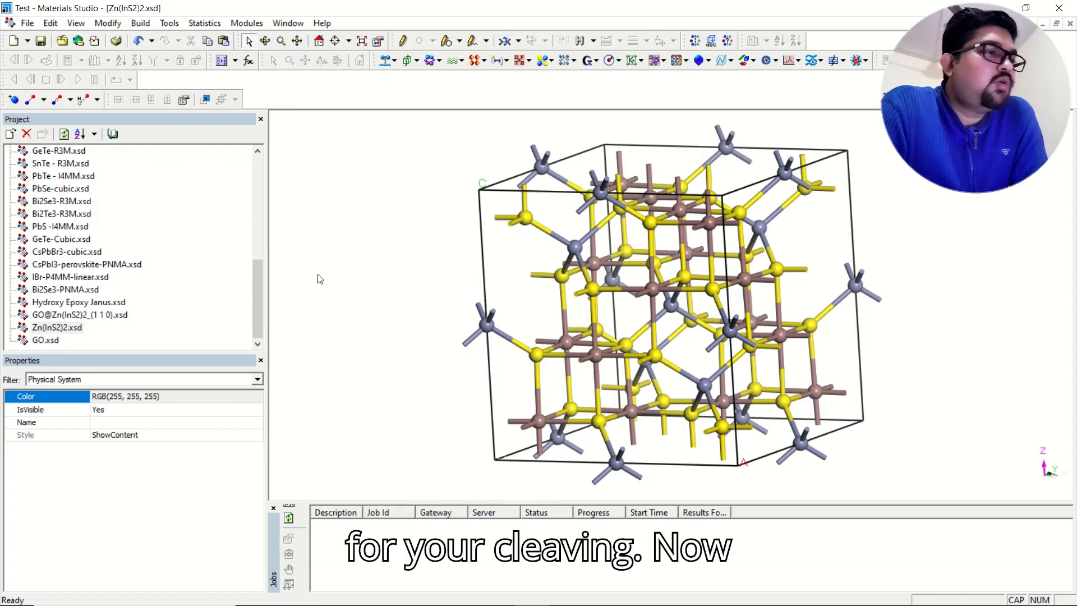
{"action": "right_click_drag", "start_coordinate": [593, 220], "coordinate": [557, 215]}
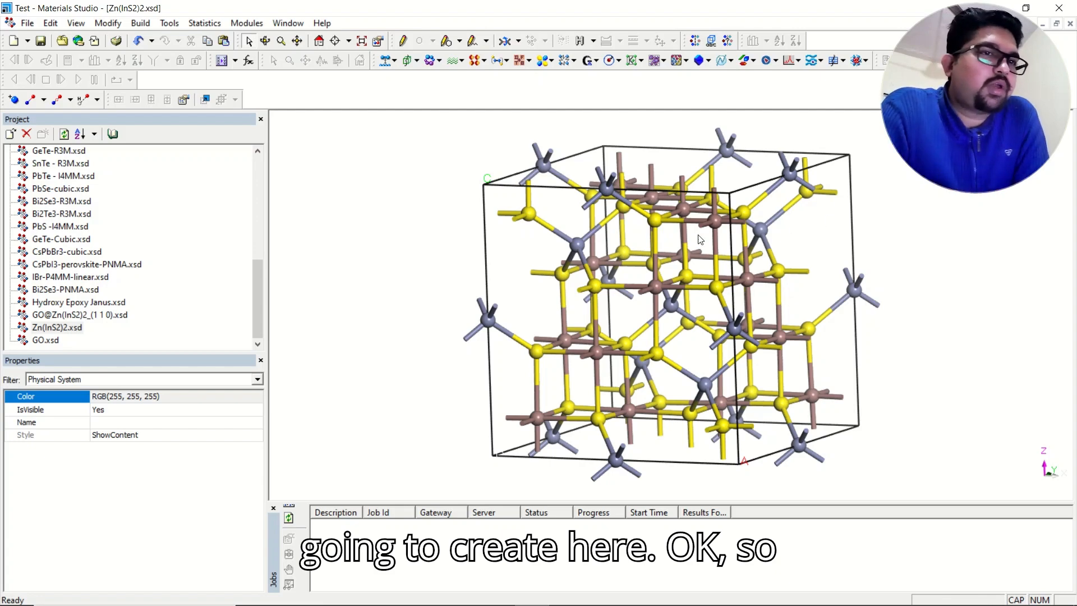
{"action": "right_click_drag", "start_coordinate": [659, 171], "coordinate": [493, 183]}
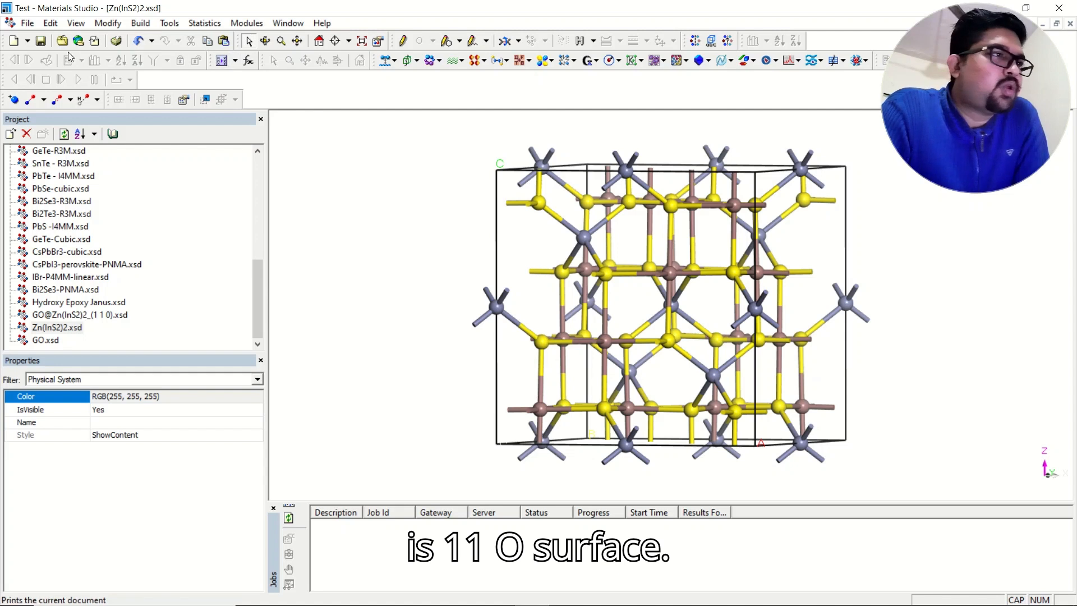
Start a surface cleave of the Zn(InS2)2 crystal and set the cleave plane to (1 1 0)
{"action": "left_click", "coordinate": [140, 23]}
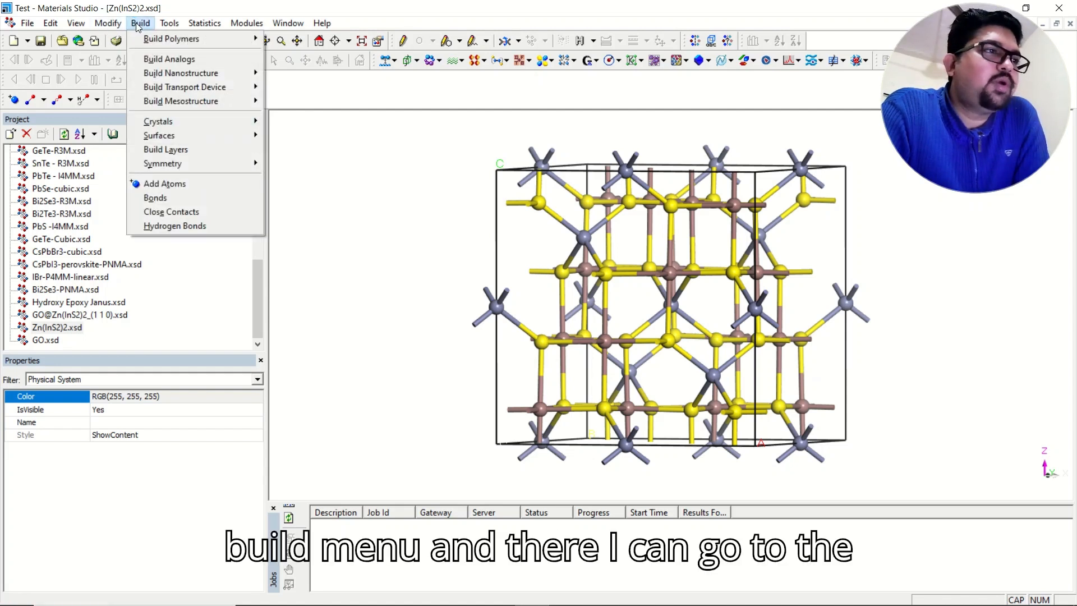
{"action": "mouse_move", "coordinate": [198, 140]}
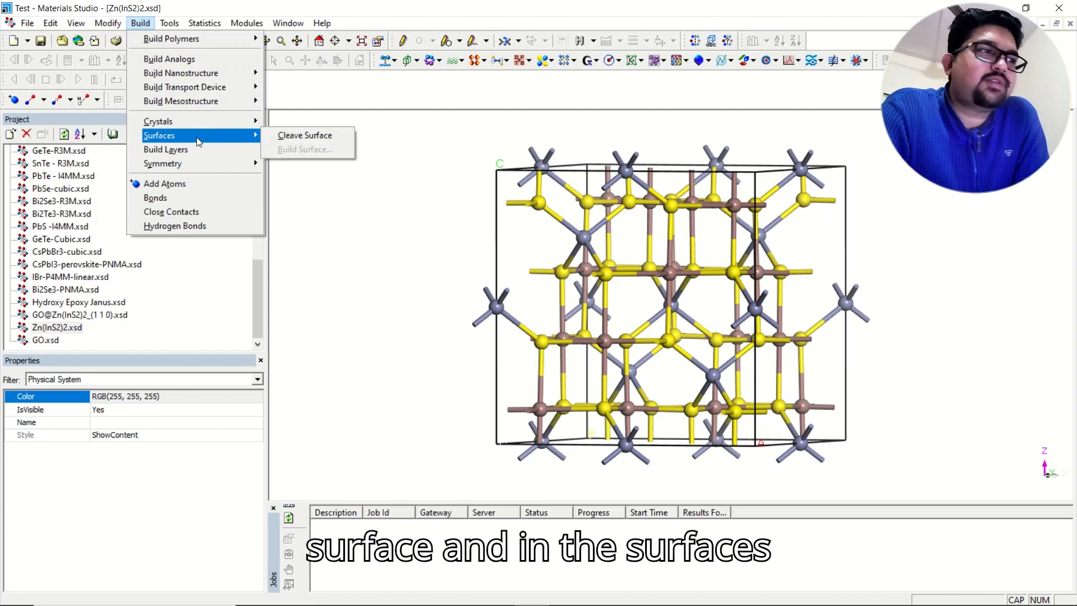
{"action": "left_click", "coordinate": [305, 136]}
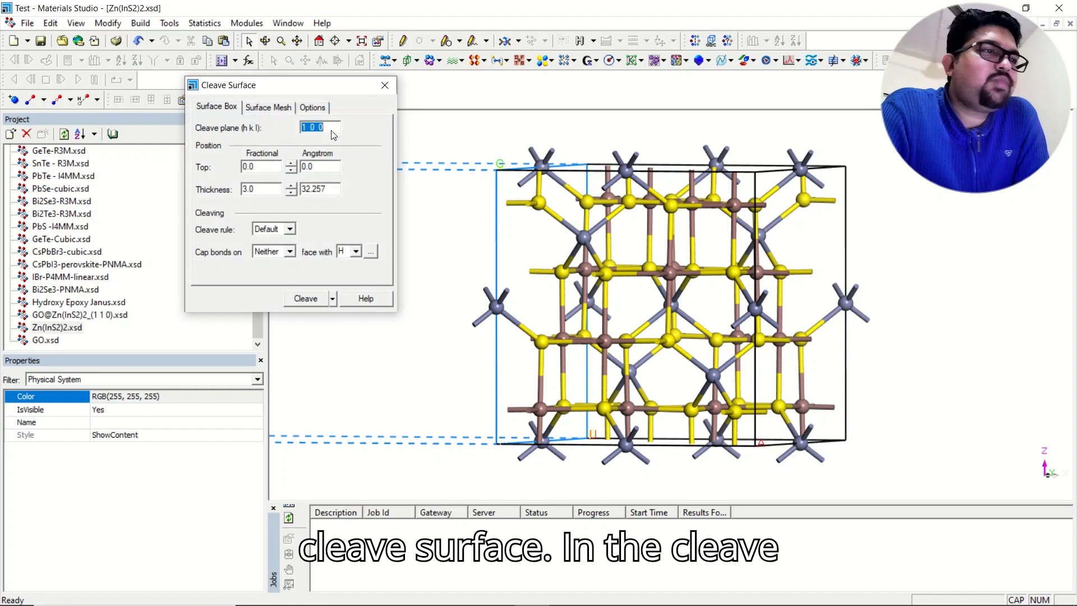
{"action": "left_click_drag", "start_coordinate": [300, 85], "coordinate": [356, 88]}
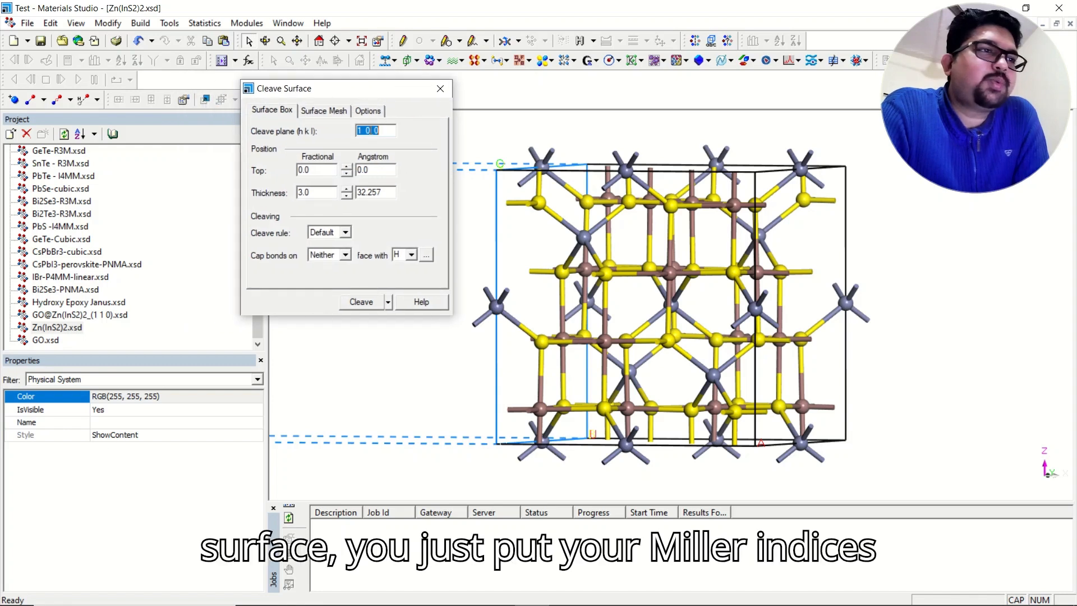
{"action": "left_click", "coordinate": [367, 131]}
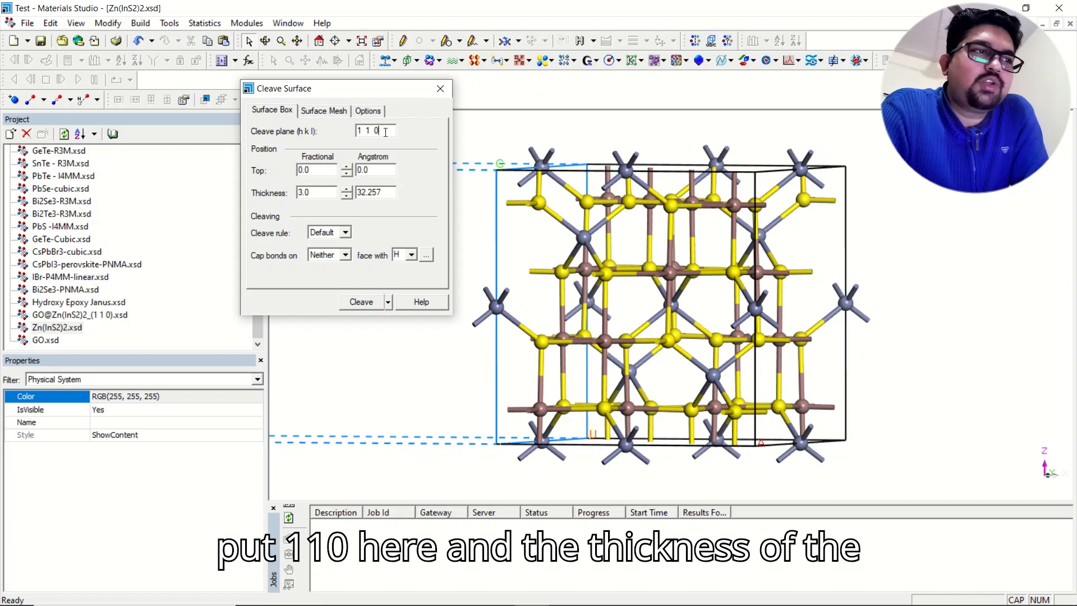
{"action": "left_click", "coordinate": [325, 193]}
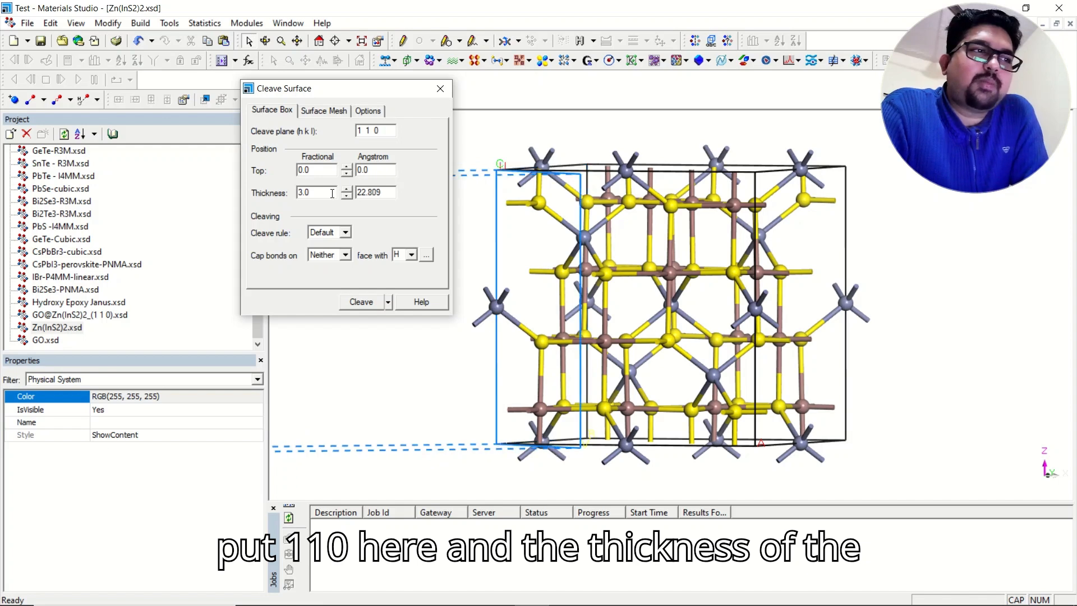
Cleave the crystal along the (1 1 0) plane with a fractional thickness of 3.0
{"action": "scroll", "coordinate": [629, 219], "scroll_direction": "down", "scroll_amount": 3}
{"action": "right_click_drag", "start_coordinate": [580, 264], "coordinate": [597, 223]}
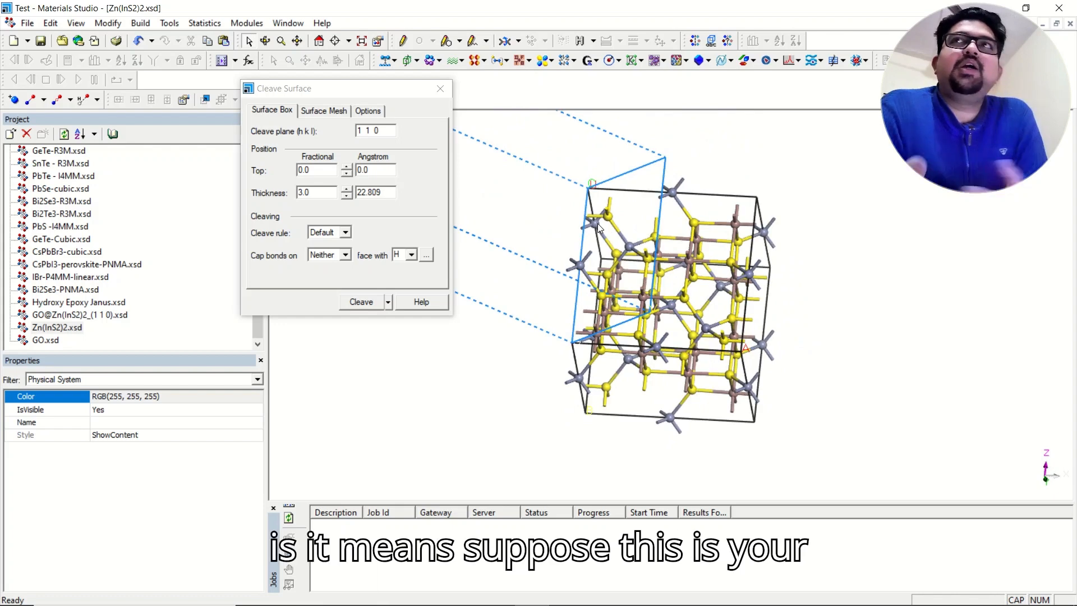
{"action": "right_click_drag", "start_coordinate": [841, 283], "coordinate": [785, 245]}
{"action": "mouse_move", "coordinate": [692, 270]}
{"action": "right_mouse_down"}
{"action": "mouse_move", "coordinate": [723, 261]}
{"action": "mouse_move", "coordinate": [688, 254]}
{"action": "mouse_move", "coordinate": [708, 283]}
{"action": "mouse_move", "coordinate": [706, 263]}
{"action": "right_mouse_up"}
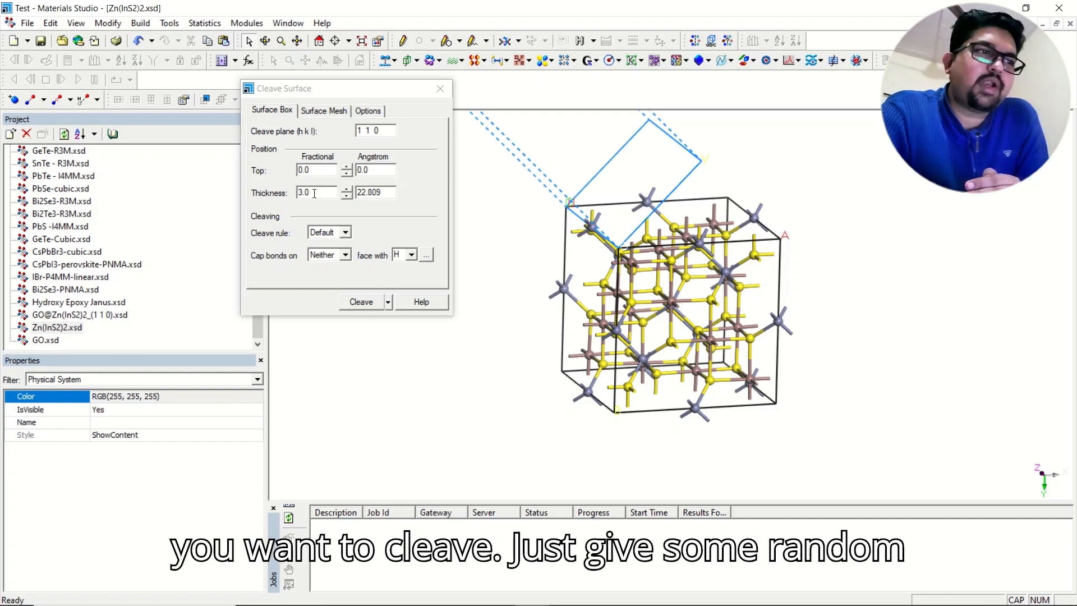
{"action": "left_click", "coordinate": [361, 303]}
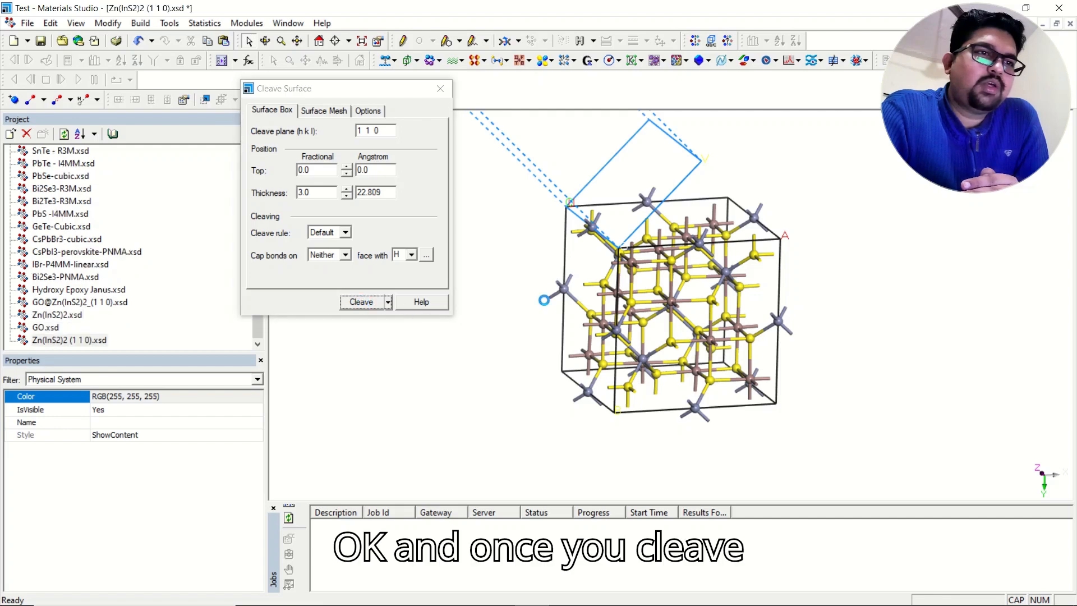
Change the lattice line color of the cleaved Zn(InS2)2 (1 1 0) surface to black in its display style
{"action": "right_click_drag", "start_coordinate": [599, 241], "coordinate": [627, 176]}
{"action": "right_click", "coordinate": [565, 155]}
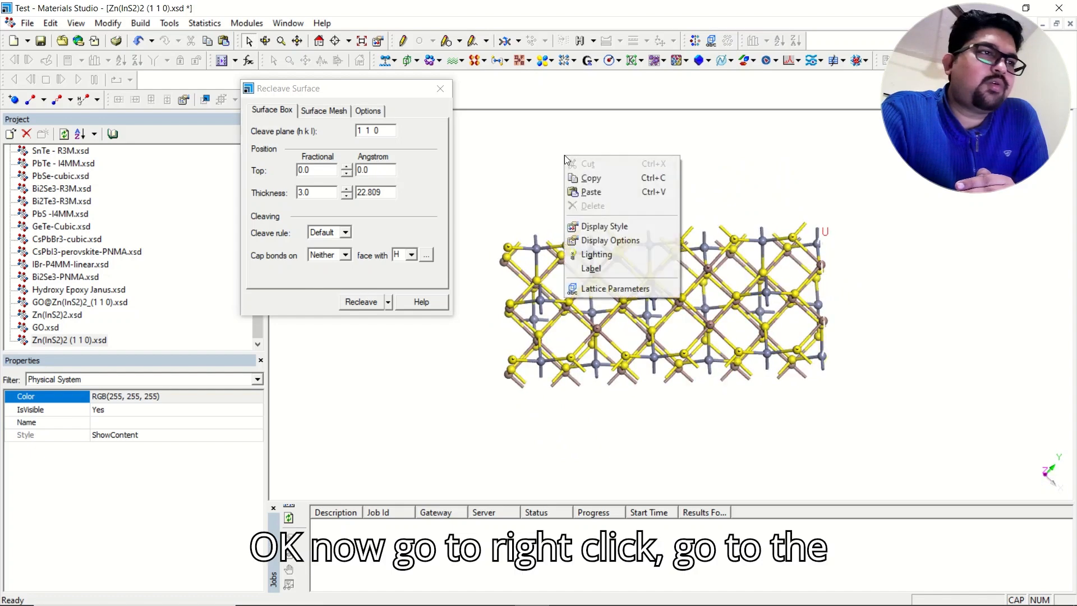
{"action": "left_click", "coordinate": [627, 227]}
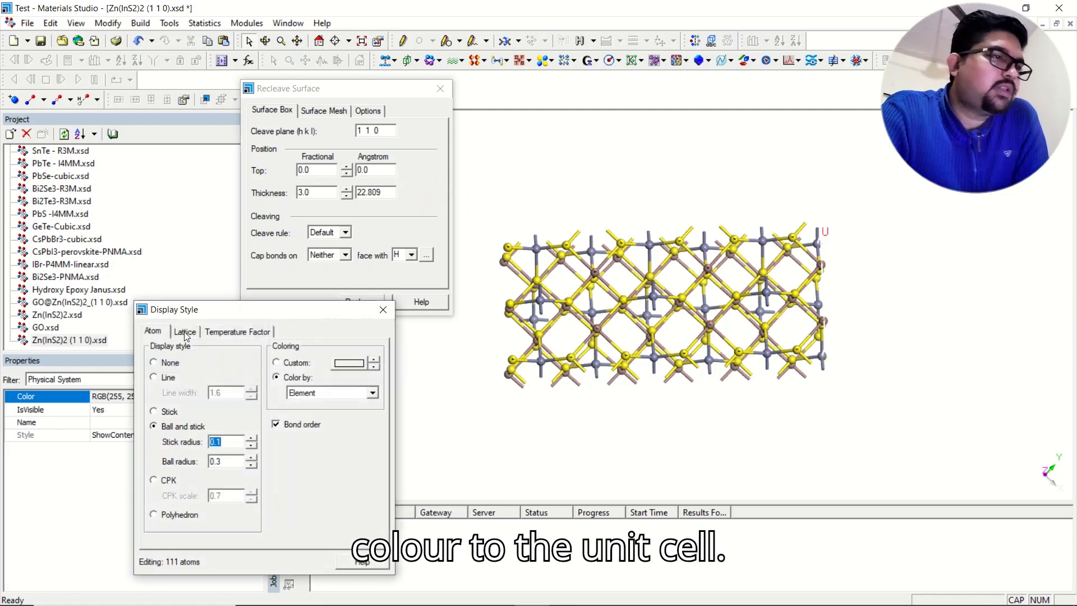
{"action": "left_click", "coordinate": [184, 332]}
{"action": "left_click", "coordinate": [346, 462]}
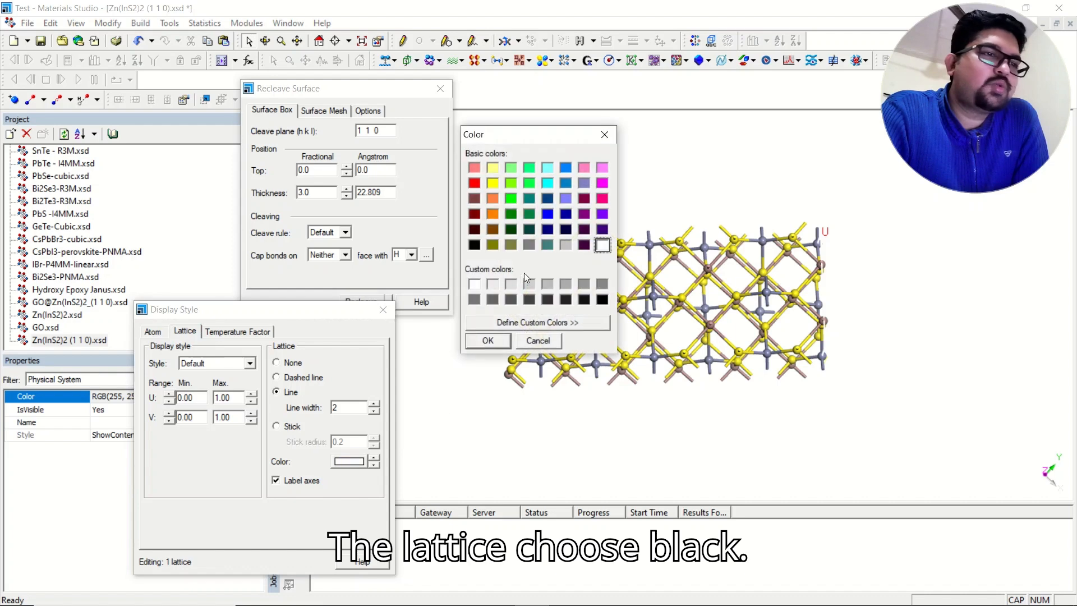
{"action": "left_click", "coordinate": [601, 299]}
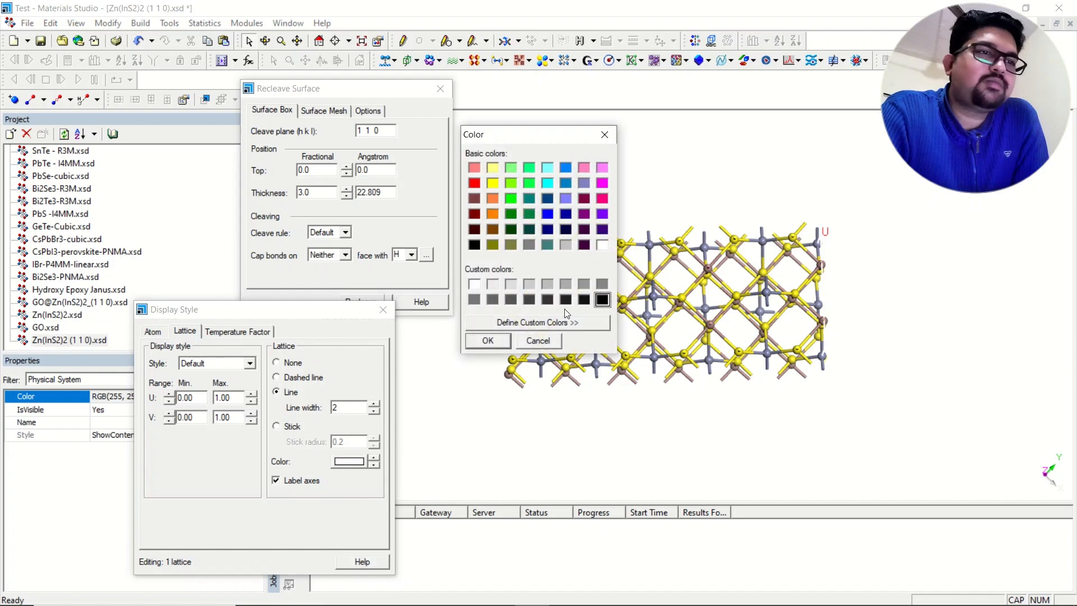
{"action": "left_click", "coordinate": [487, 342]}
Reduce the cleaved surface's fractional thickness to 1.241 (9.437 Å) and close the recleave and display style dialogs
{"action": "right_click_drag", "start_coordinate": [617, 307], "coordinate": [697, 289]}
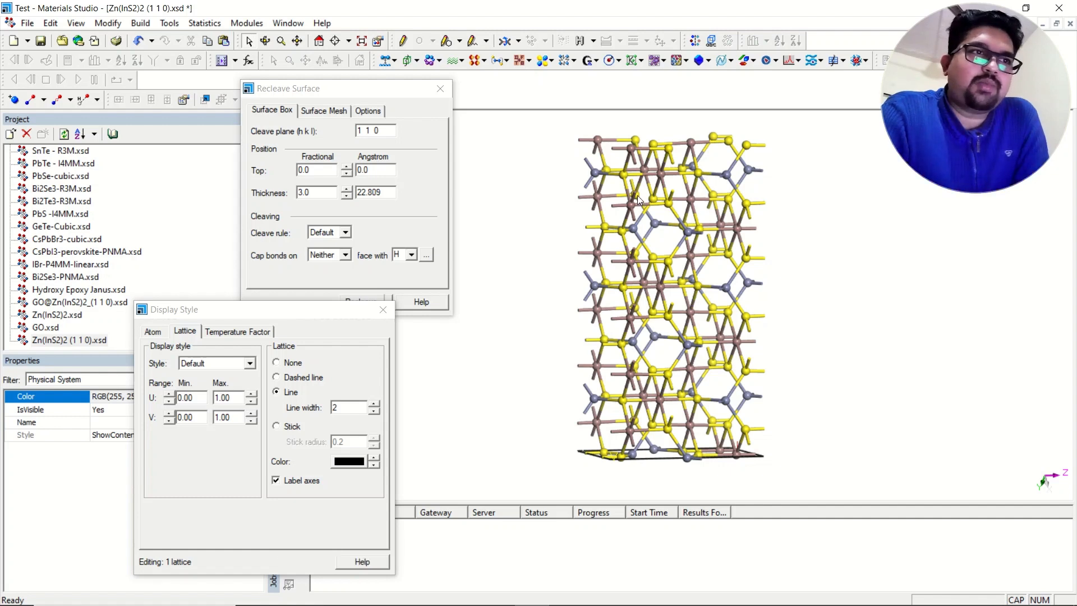
{"action": "left_click", "coordinate": [347, 196]}
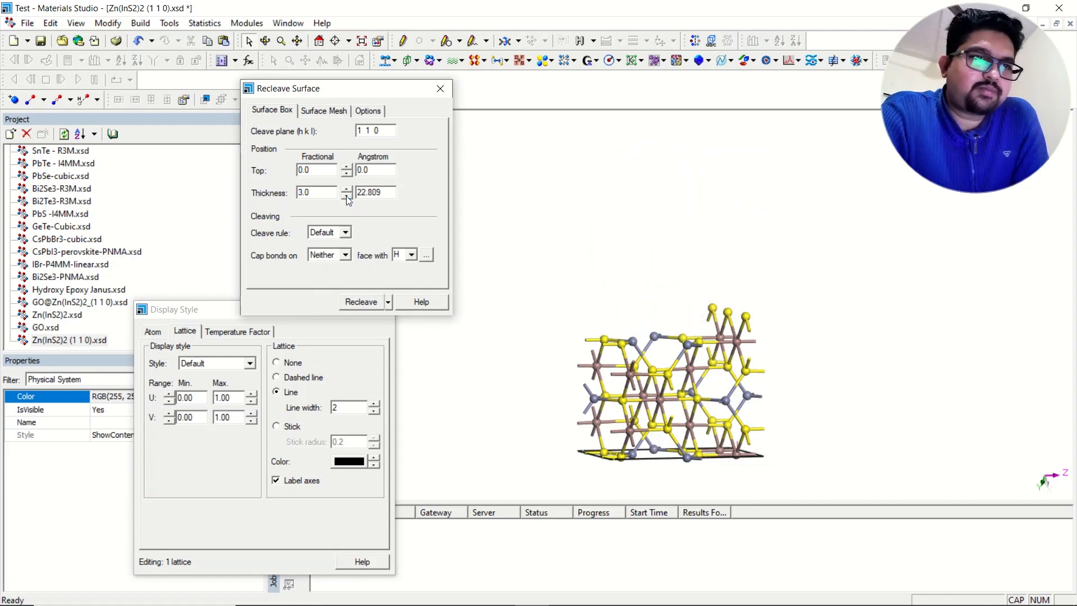
{"action": "left_click", "coordinate": [348, 191]}
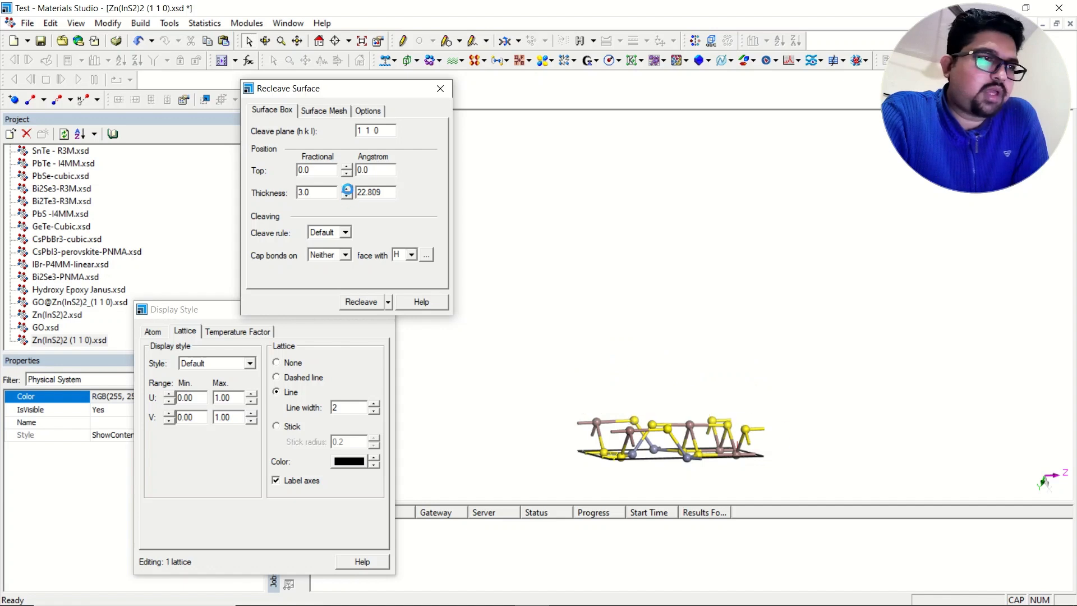
{"action": "left_click", "coordinate": [347, 190]}
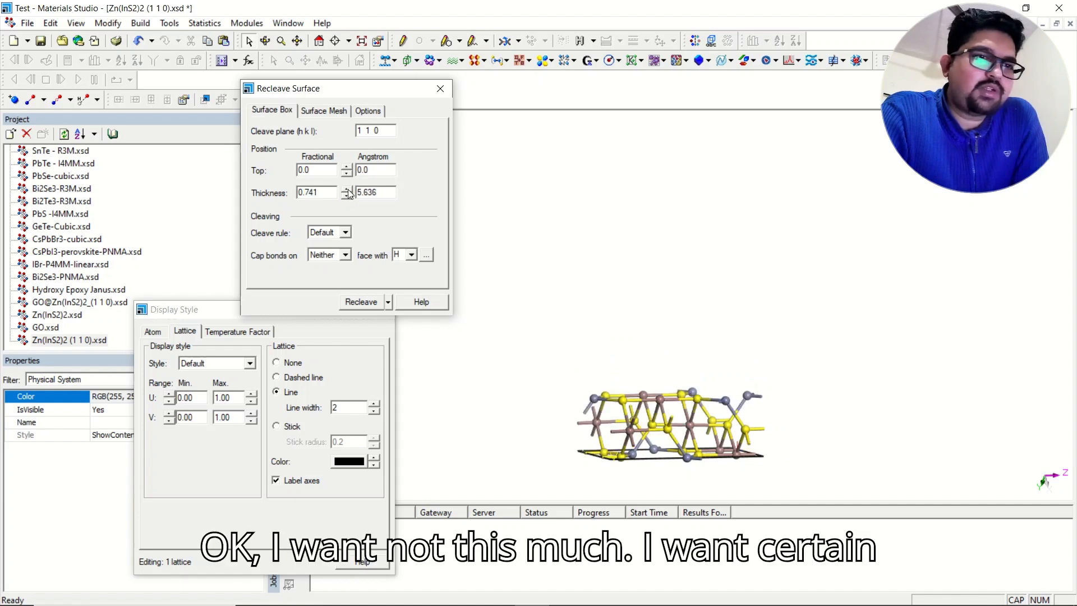
{"action": "left_click", "coordinate": [347, 189]}
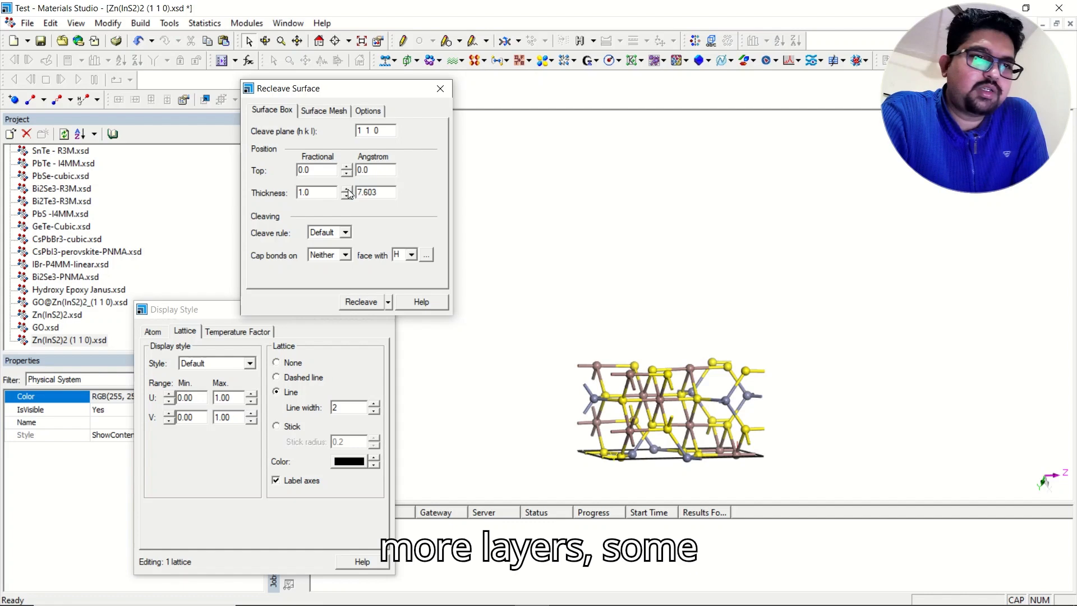
{"action": "left_click", "coordinate": [347, 190]}
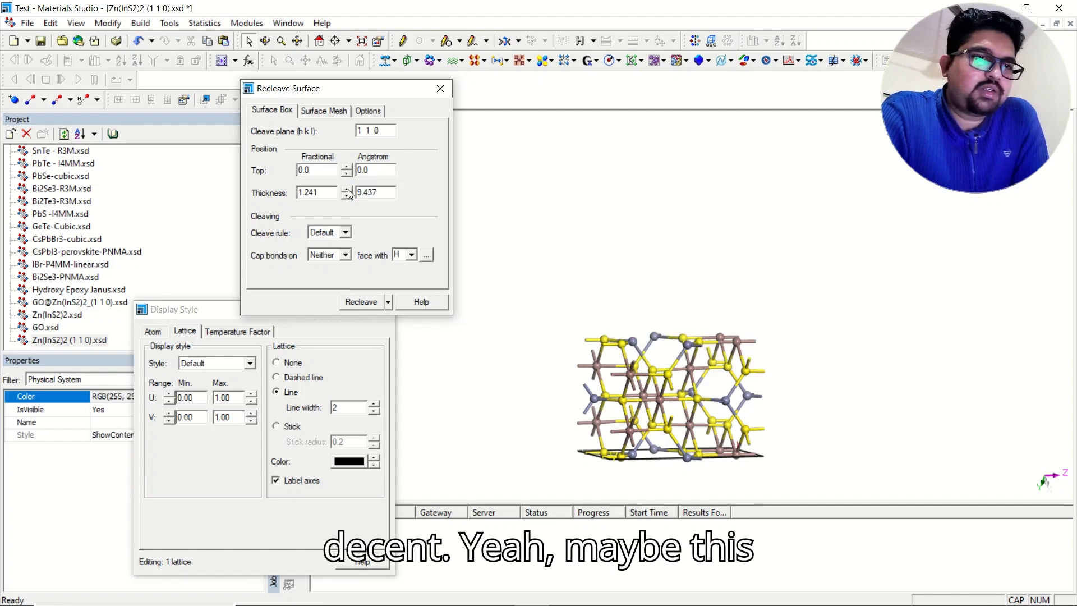
{"action": "right_click_drag", "start_coordinate": [738, 335], "coordinate": [720, 322]}
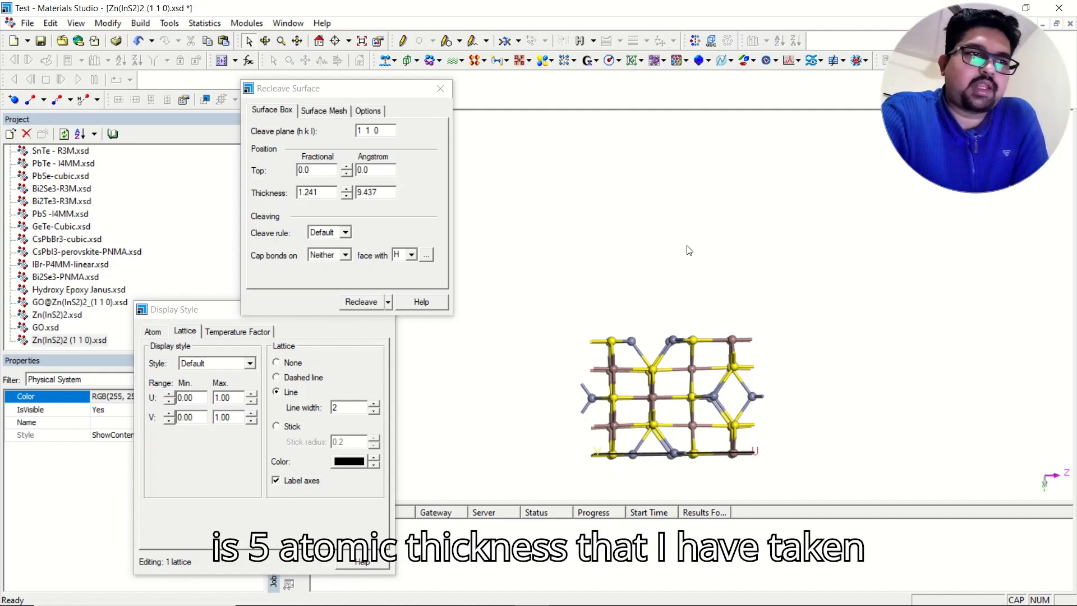
{"action": "right_click_drag", "start_coordinate": [662, 190], "coordinate": [686, 243]}
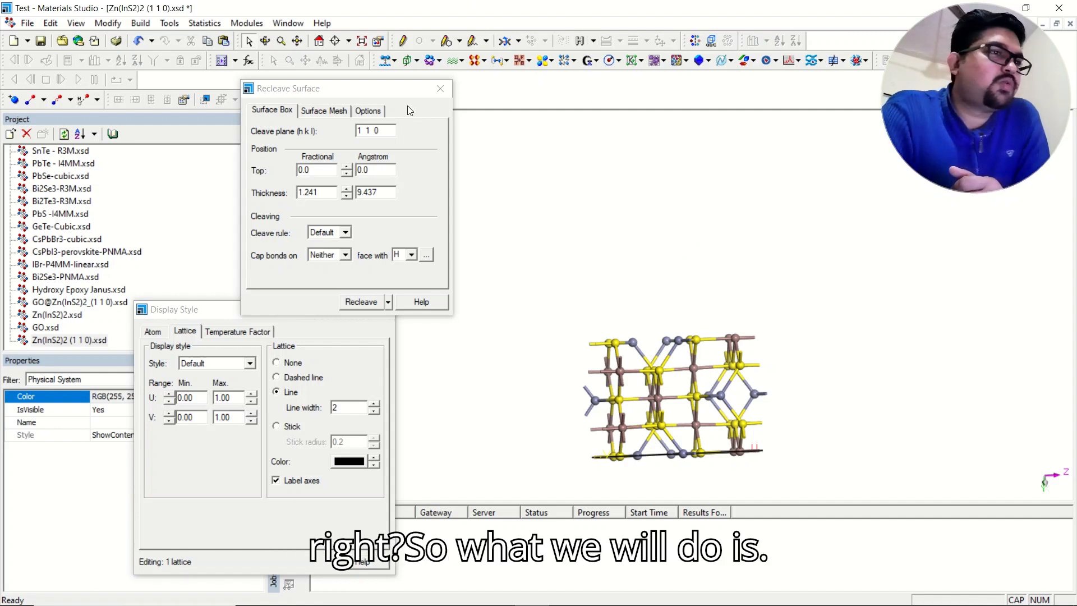
{"action": "left_click", "coordinate": [441, 89]}
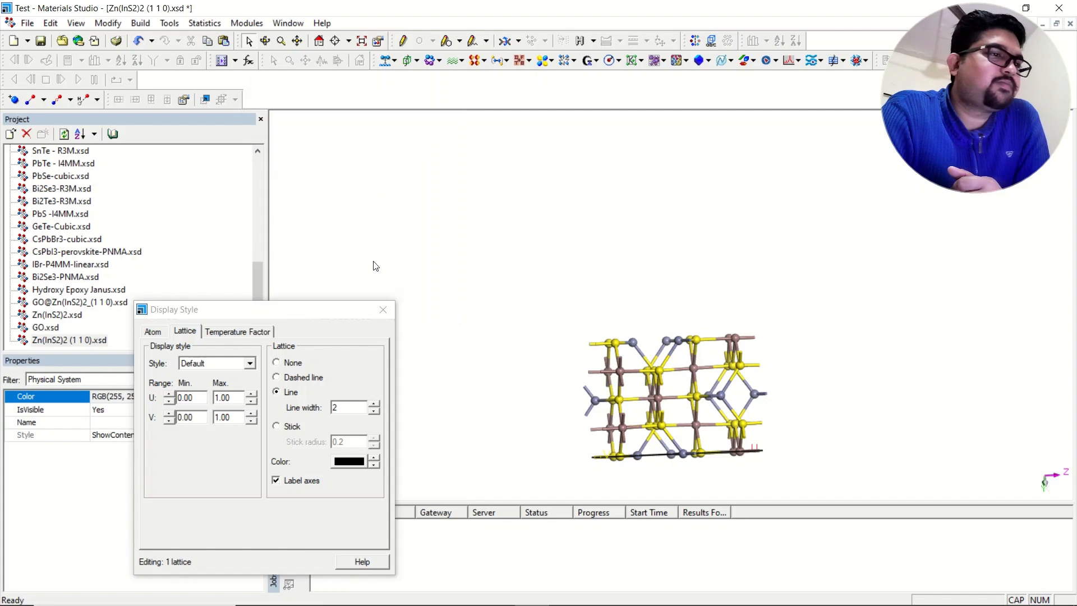
{"action": "left_click", "coordinate": [385, 308]}
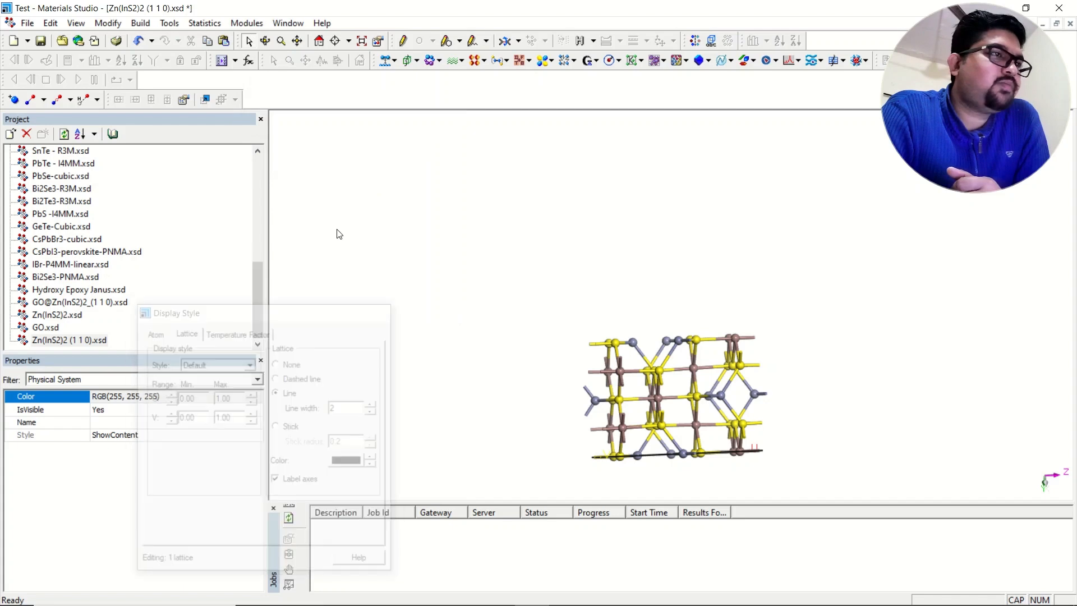
Build a vacuum slab crystal from the cleaved surface with a 20.00 Å vacuum along the C orientation
{"action": "left_click", "coordinate": [169, 23]}
{"action": "mouse_move", "coordinate": [138, 25]}
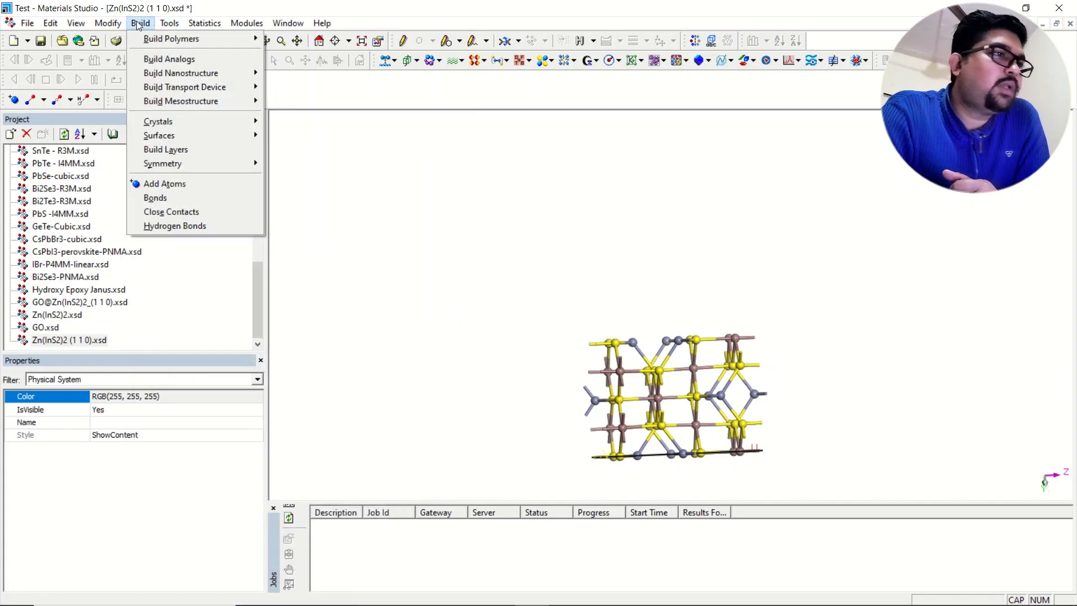
{"action": "mouse_move", "coordinate": [222, 117]}
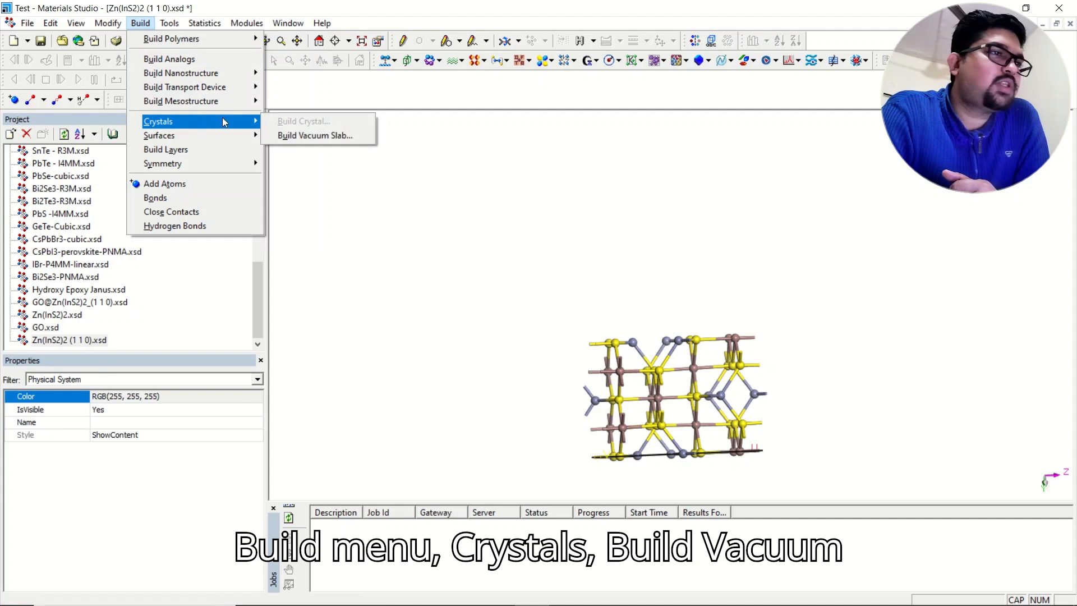
{"action": "left_click", "coordinate": [307, 140]}
{"action": "left_click_drag", "start_coordinate": [125, 49], "coordinate": [267, 74]}
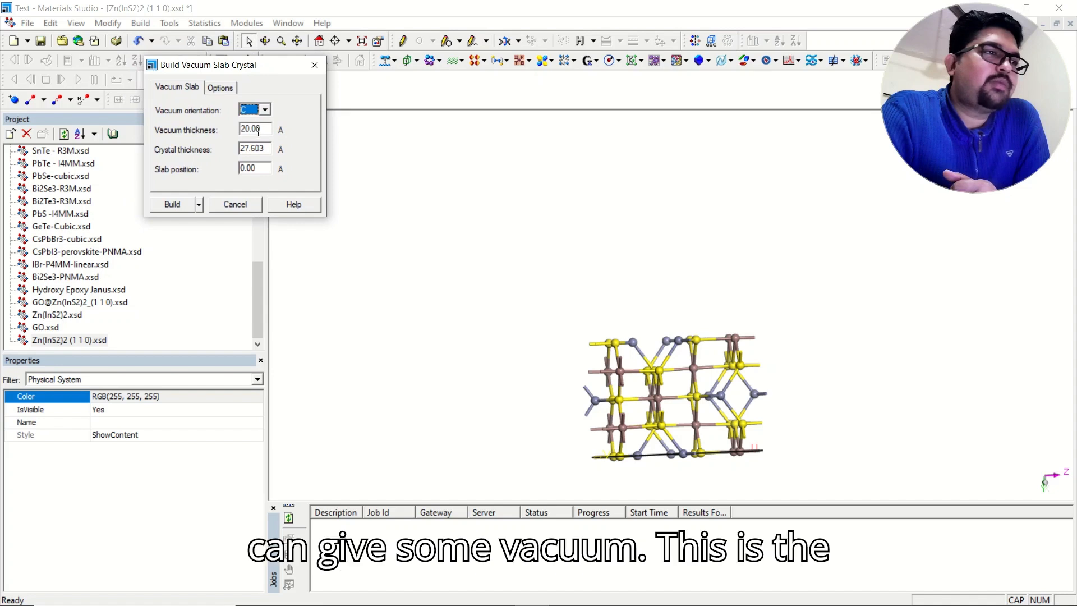
{"action": "left_click_drag", "start_coordinate": [259, 130], "coordinate": [241, 130]}
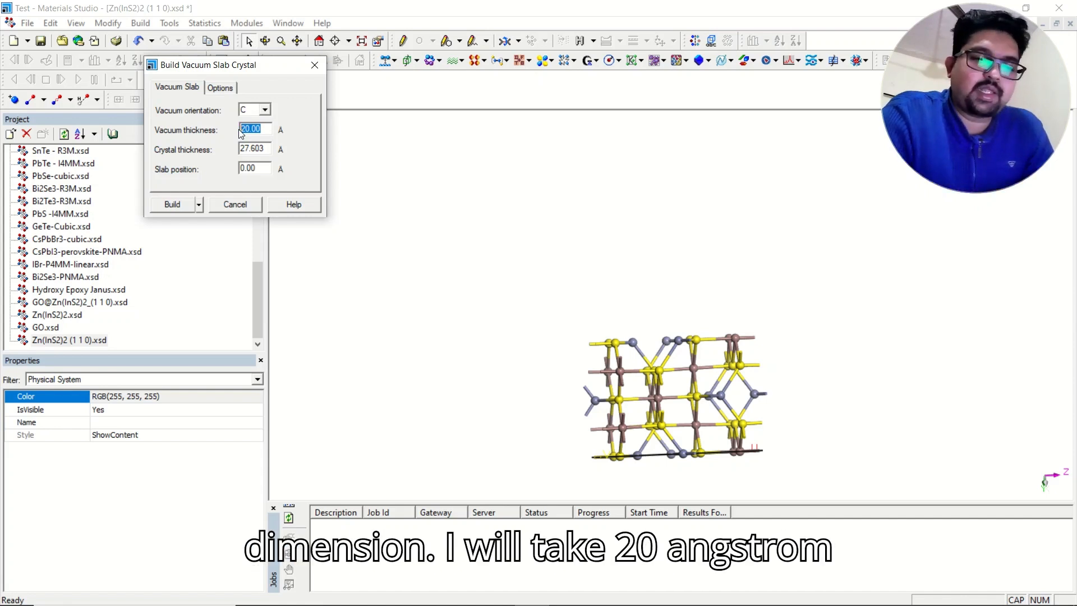
{"action": "left_click", "coordinate": [174, 206]}
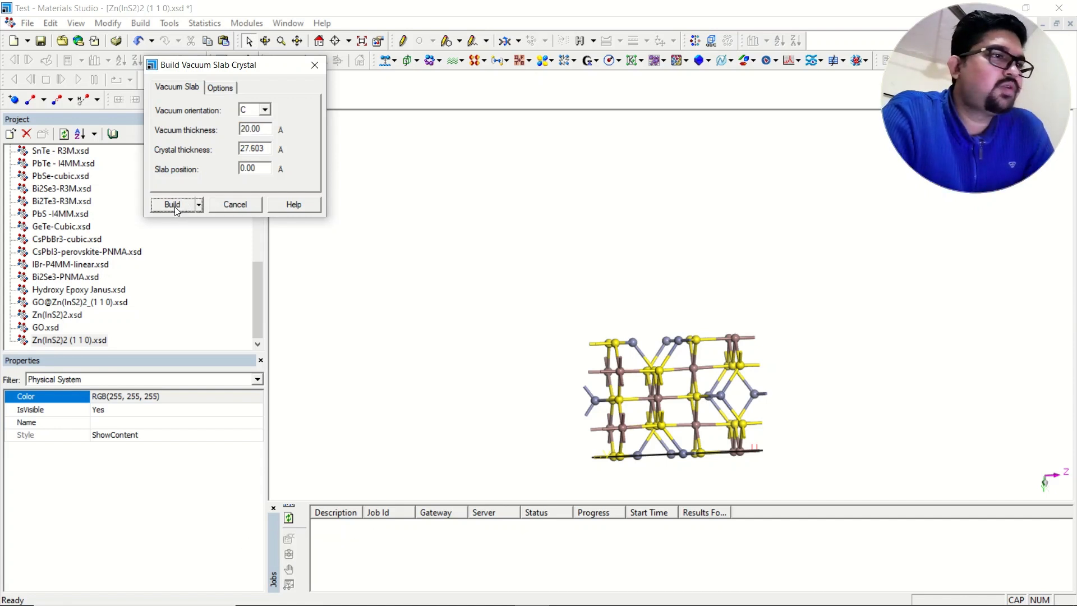
{"action": "right_click_drag", "start_coordinate": [704, 355], "coordinate": [695, 265]}
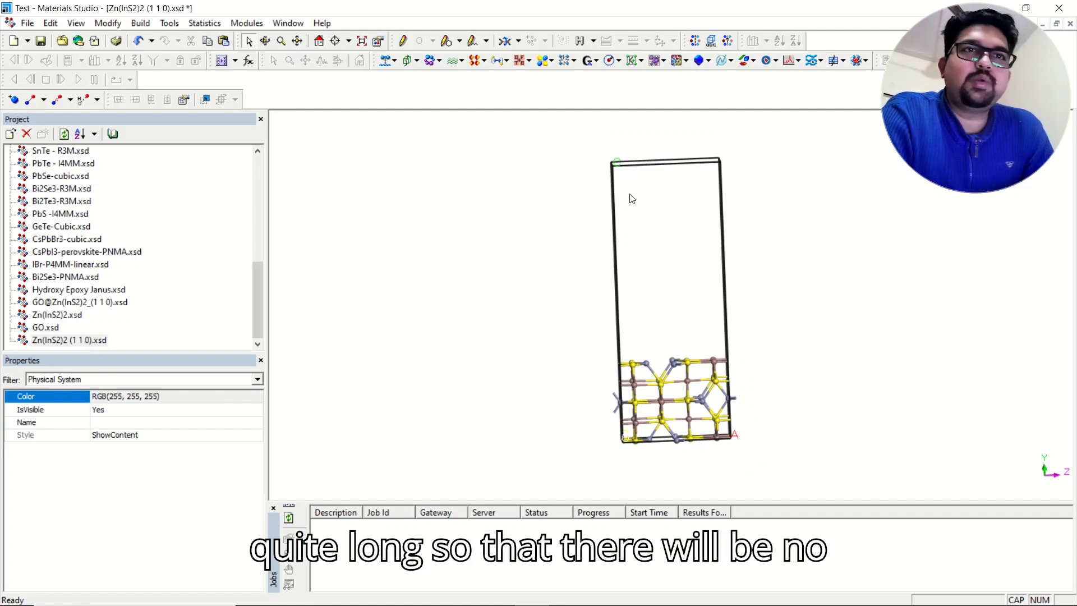
{"action": "mouse_move", "coordinate": [672, 322]}
{"action": "right_mouse_down"}
{"action": "mouse_move", "coordinate": [700, 319]}
{"action": "mouse_move", "coordinate": [663, 321]}
{"action": "right_mouse_up"}
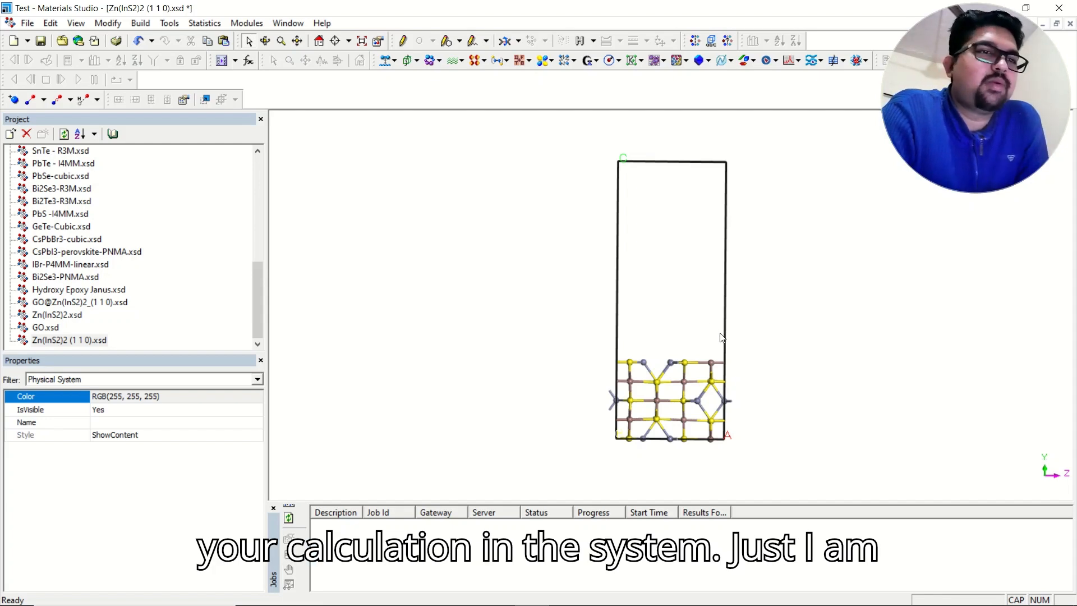
{"action": "right_click_drag", "start_coordinate": [704, 335], "coordinate": [698, 356]}
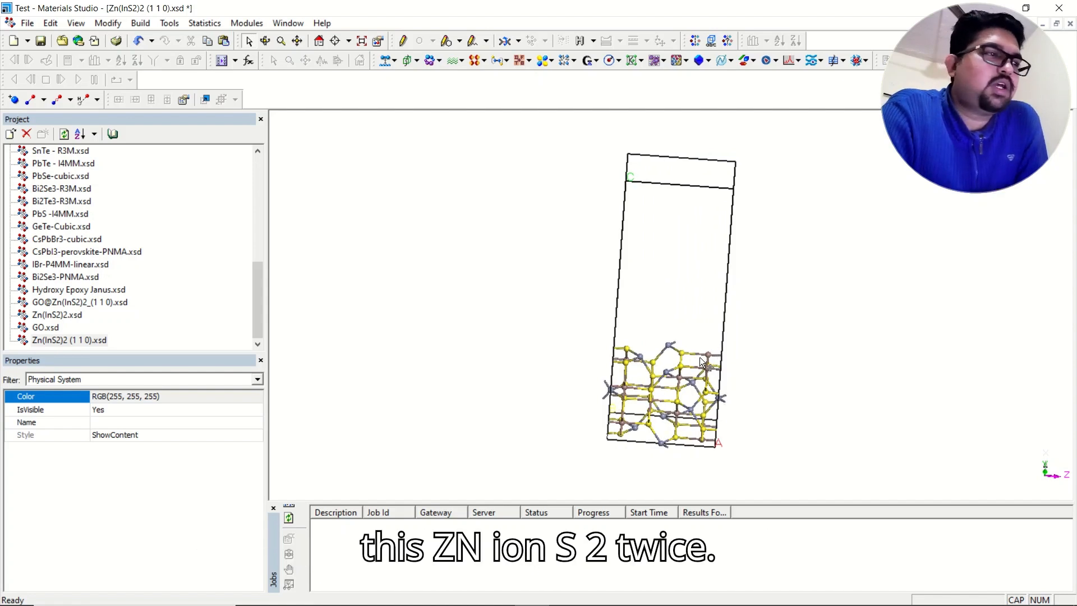
{"action": "mouse_move", "coordinate": [699, 357]}
{"action": "right_mouse_down"}
{"action": "mouse_move", "coordinate": [698, 340]}
{"action": "mouse_move", "coordinate": [674, 335]}
{"action": "mouse_move", "coordinate": [685, 349]}
{"action": "mouse_move", "coordinate": [700, 336]}
{"action": "right_mouse_up"}
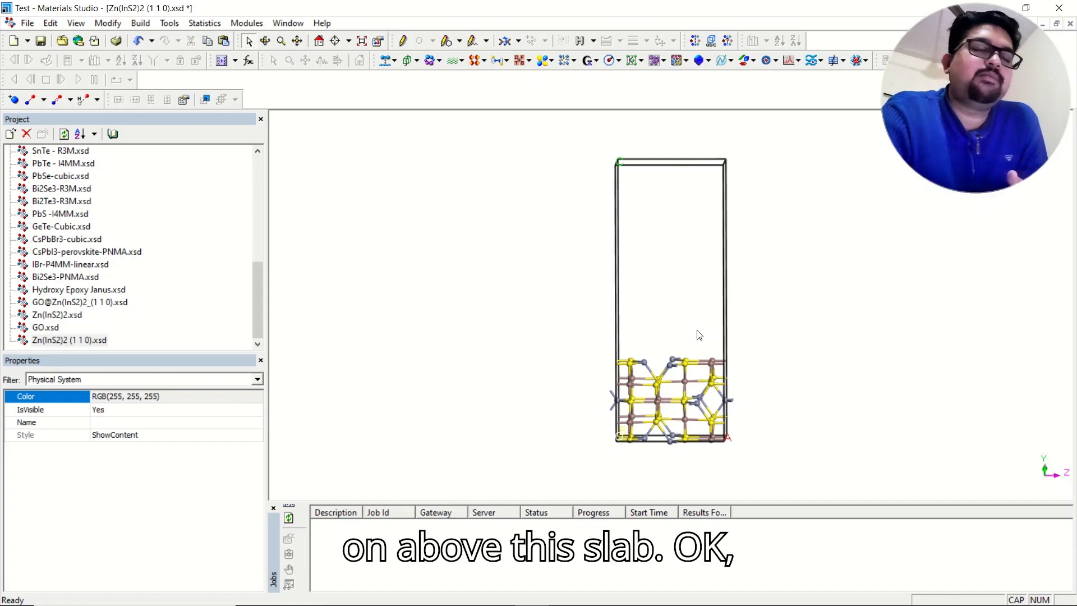
Open GO.xsd and measure two side spans of the graphene oxide sheet, both ending at the lower hydroxyl oxygen
{"action": "double_click", "coordinate": [50, 327]}
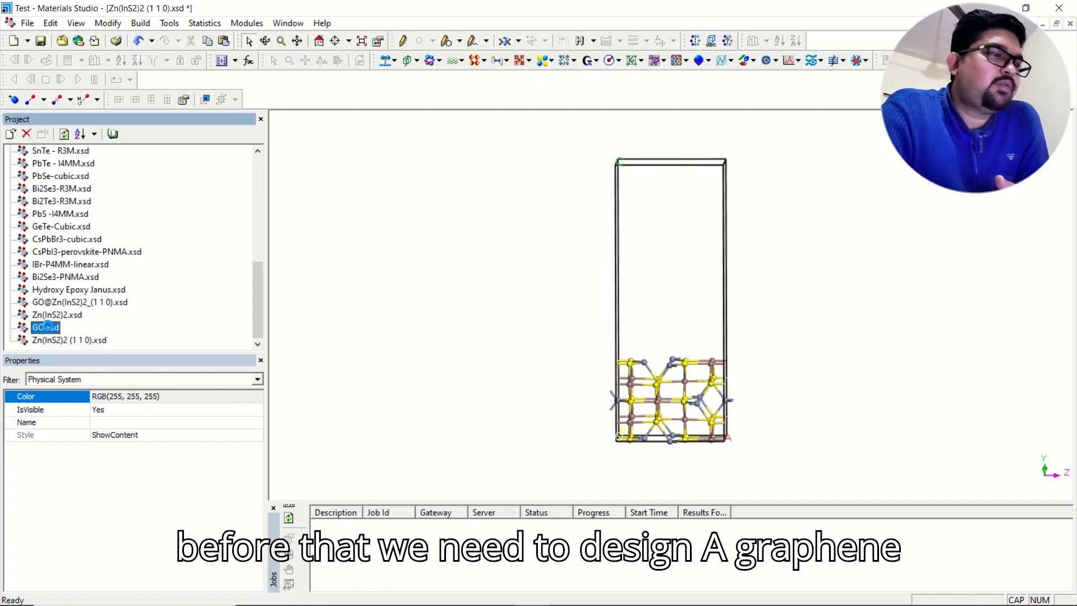
{"action": "right_click_drag", "start_coordinate": [695, 248], "coordinate": [638, 290]}
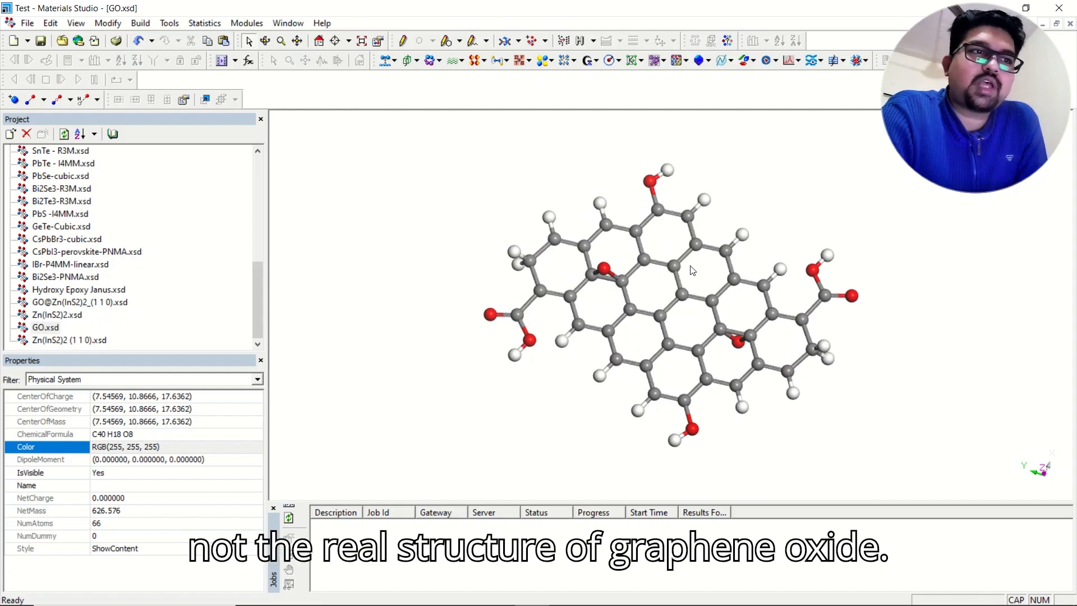
{"action": "scroll", "coordinate": [693, 271], "scroll_direction": "up", "scroll_amount": 3}
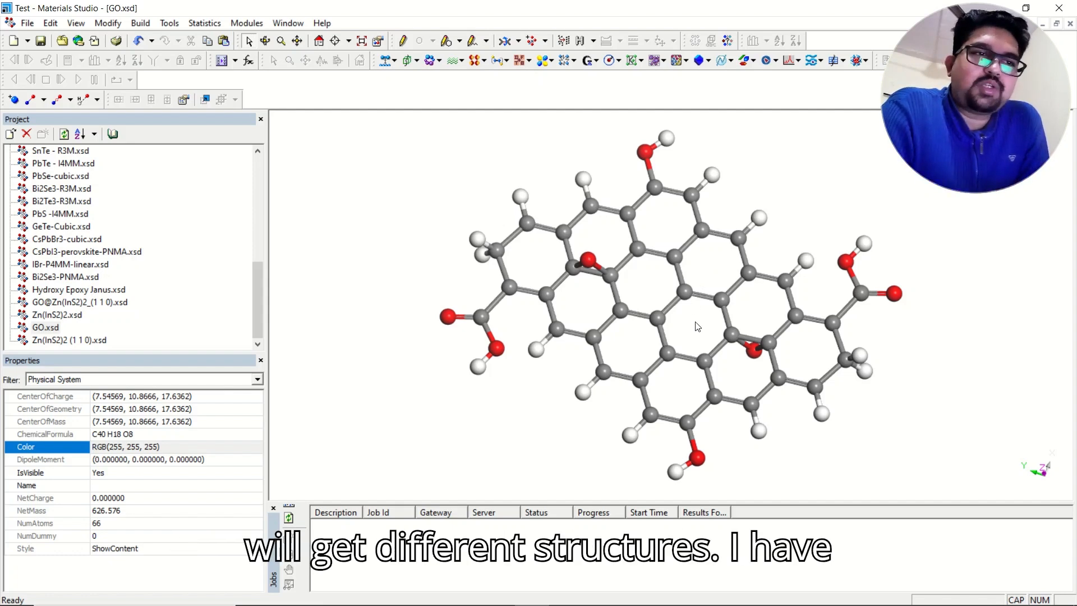
{"action": "right_click_drag", "start_coordinate": [692, 318], "coordinate": [712, 327]}
{"action": "left_click", "coordinate": [518, 41]}
{"action": "left_click", "coordinate": [529, 59]}
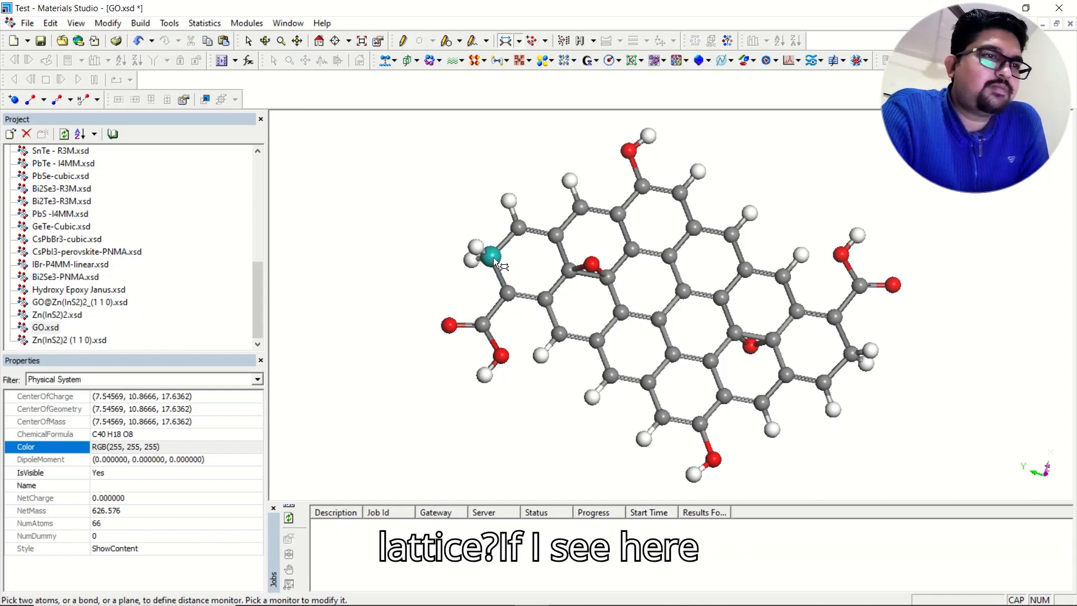
{"action": "left_click", "coordinate": [493, 257]}
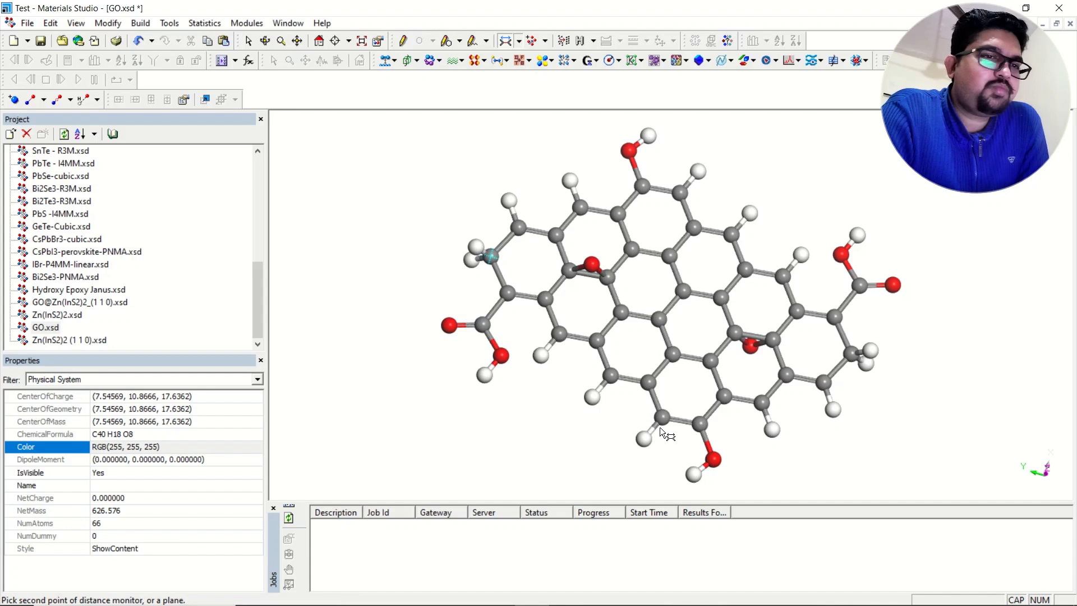
{"action": "left_click", "coordinate": [713, 460]}
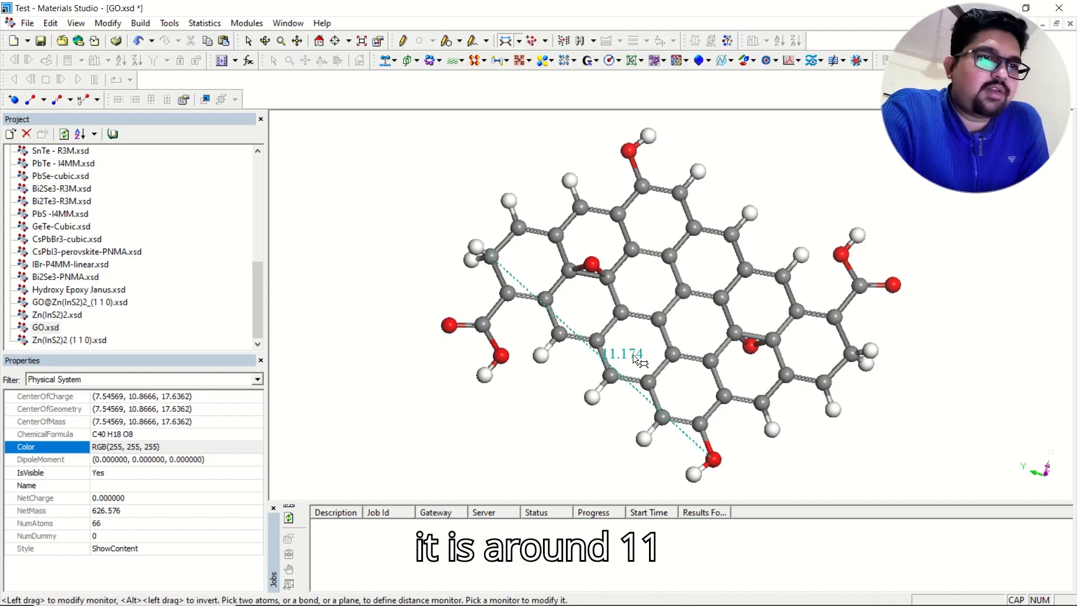
{"action": "left_click", "coordinate": [714, 457]}
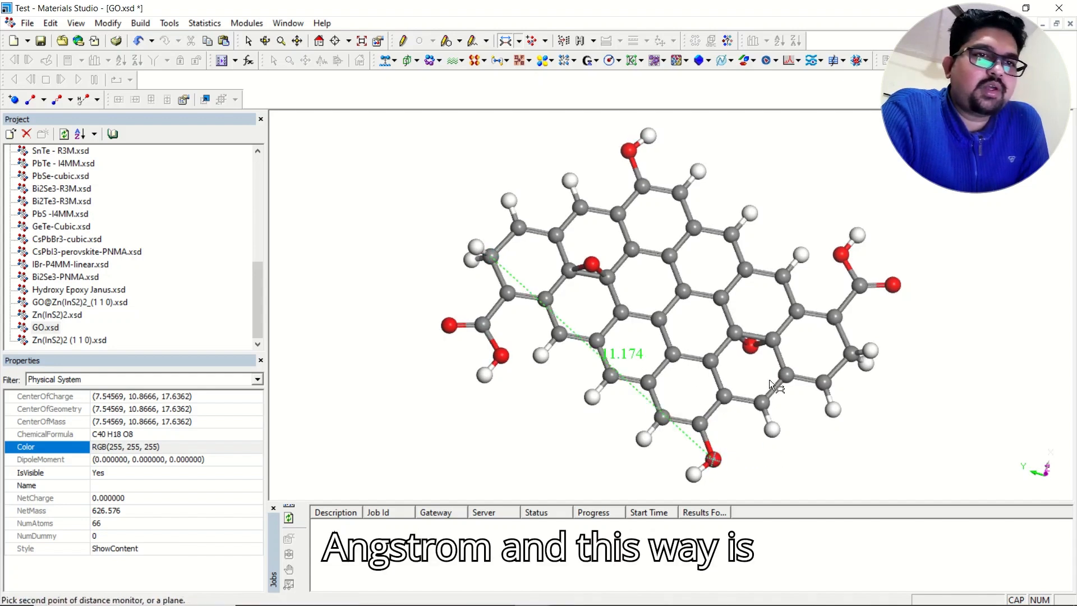
{"action": "left_click", "coordinate": [893, 286]}
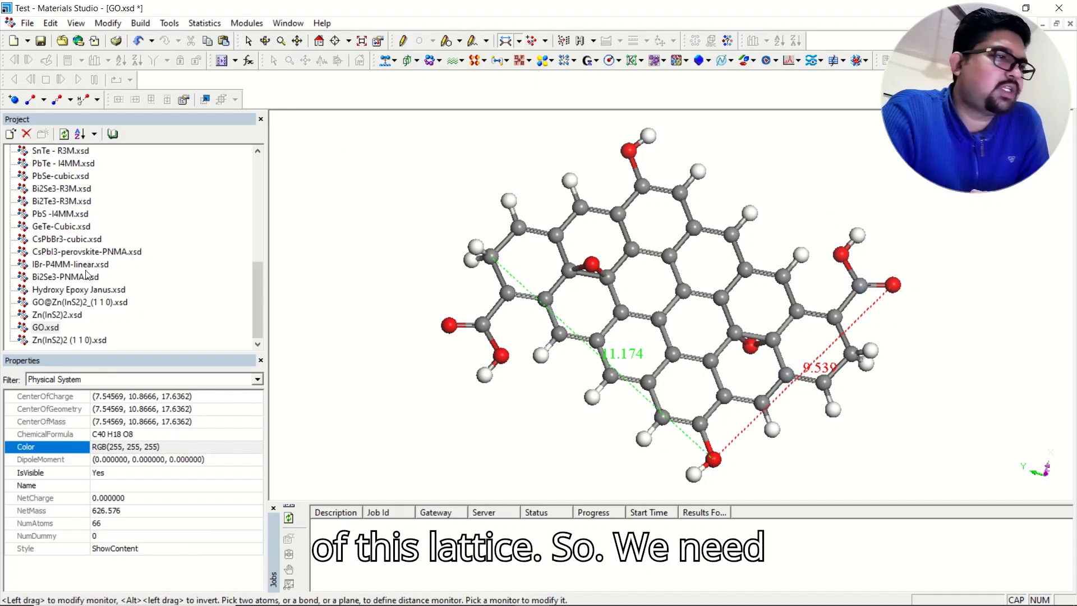
Return to the Zn(InS2)2 (1 1 0) slab and check its lattice parameters for comparison with the graphene oxide sheet
{"action": "double_click", "coordinate": [57, 315]}
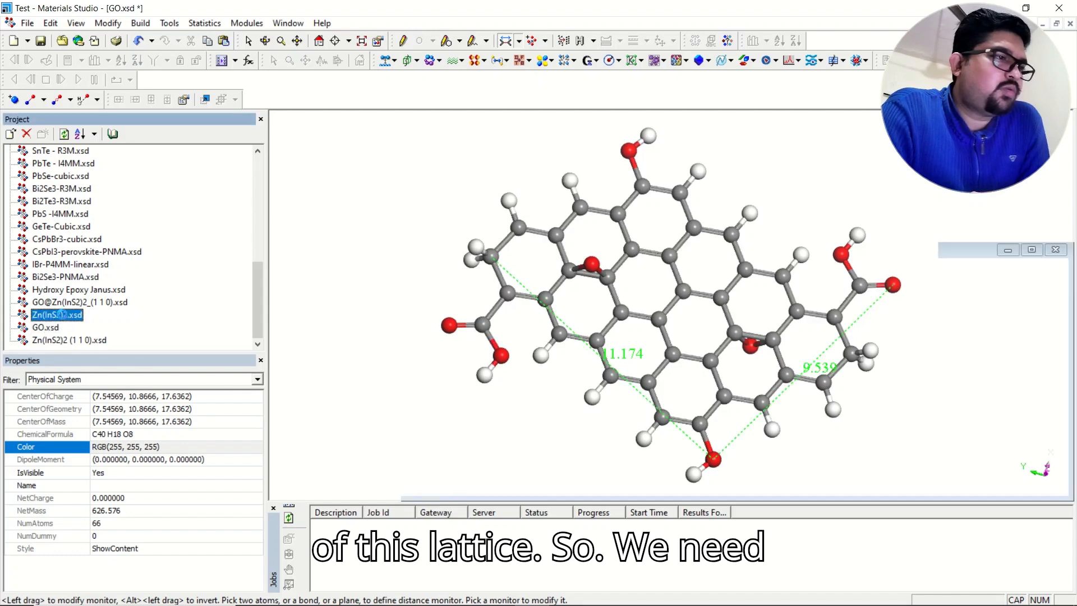
{"action": "double_click", "coordinate": [92, 339]}
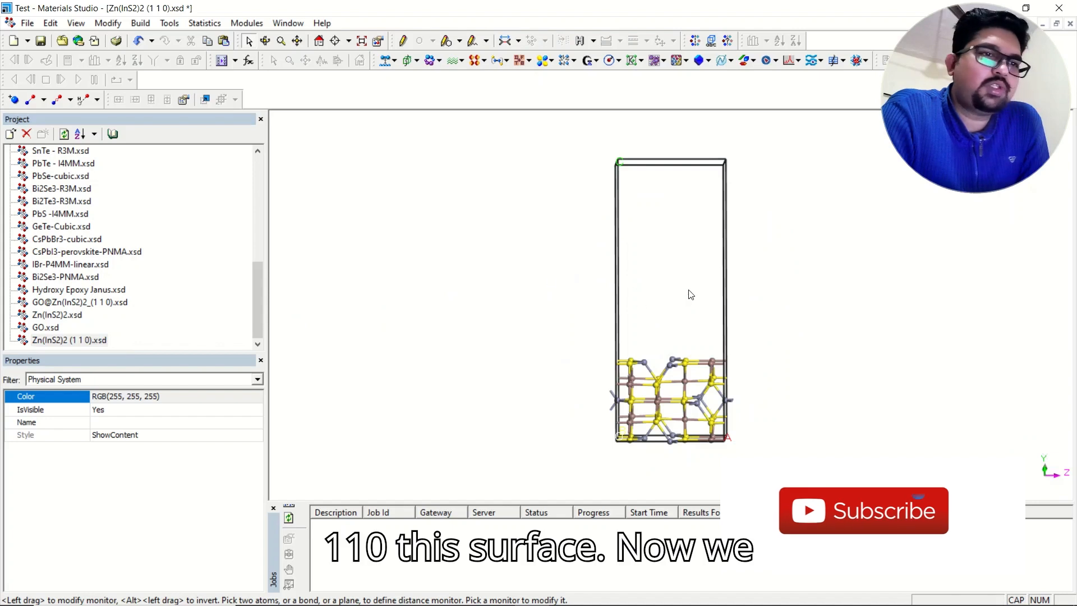
{"action": "right_click_drag", "start_coordinate": [660, 290], "coordinate": [645, 269]}
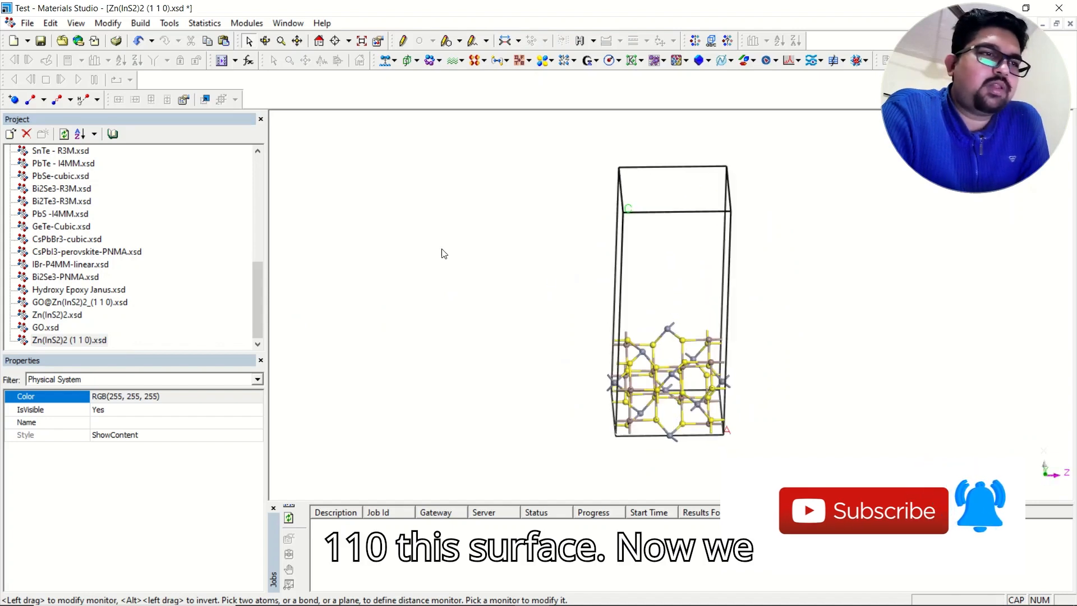
{"action": "right_click", "coordinate": [426, 269]}
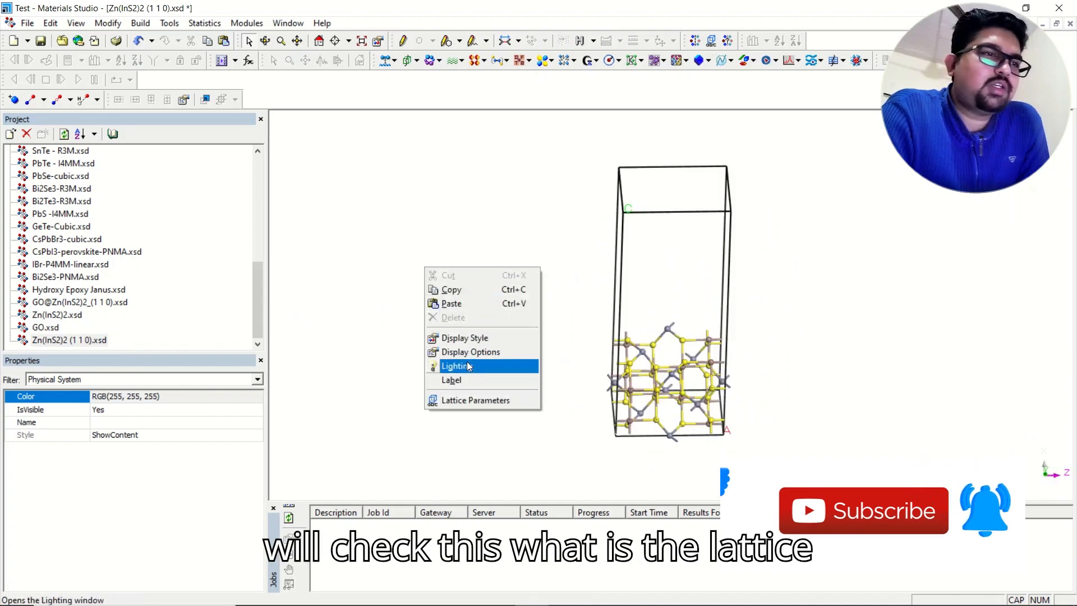
{"action": "left_click", "coordinate": [475, 398]}
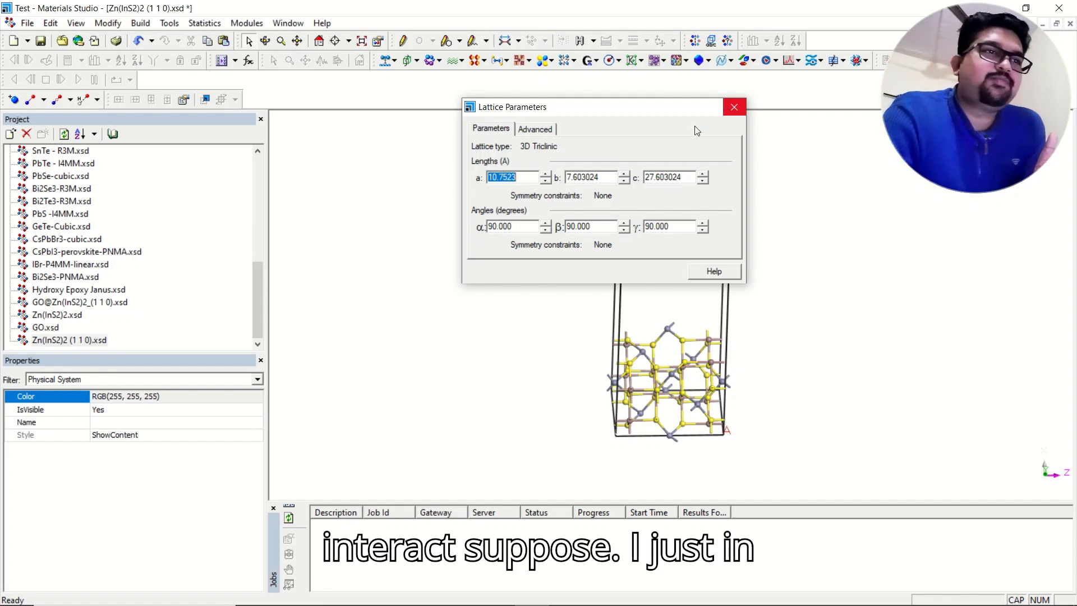
{"action": "left_click", "coordinate": [733, 107]}
Set the slab's lattice display range to a maximum of 1.00 along A and 2.00 along B
{"action": "right_click_drag", "start_coordinate": [682, 255], "coordinate": [677, 321]}
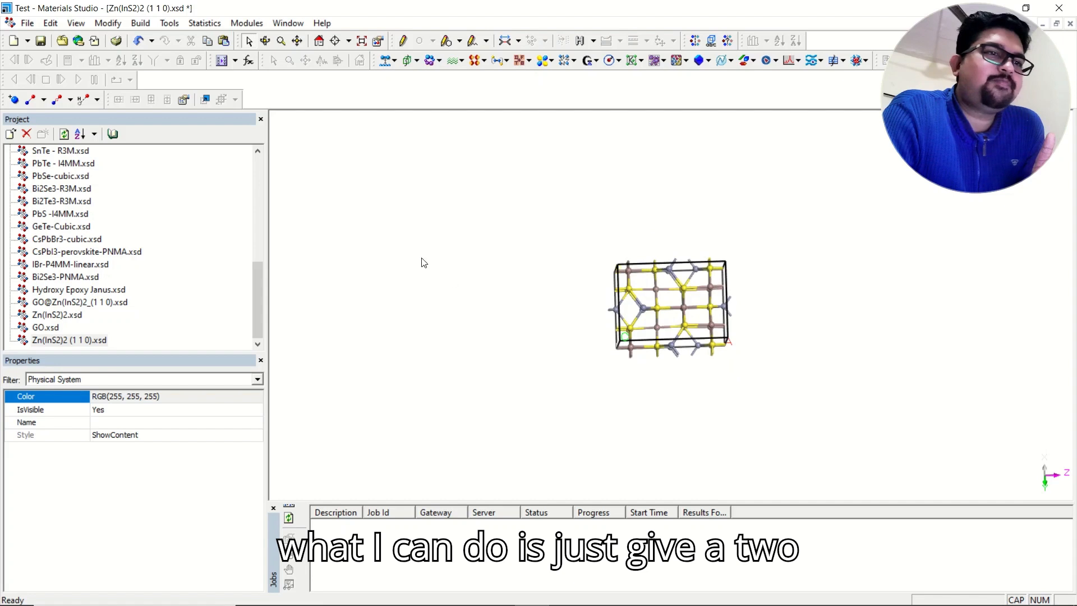
{"action": "right_click", "coordinate": [396, 240]}
{"action": "left_click", "coordinate": [449, 310]}
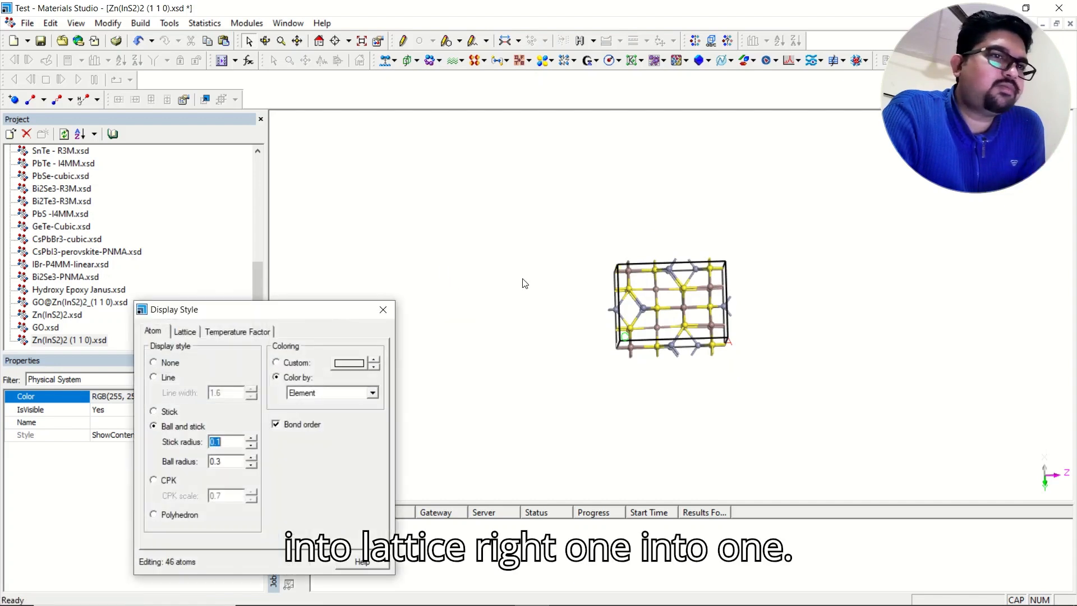
{"action": "left_click", "coordinate": [184, 331]}
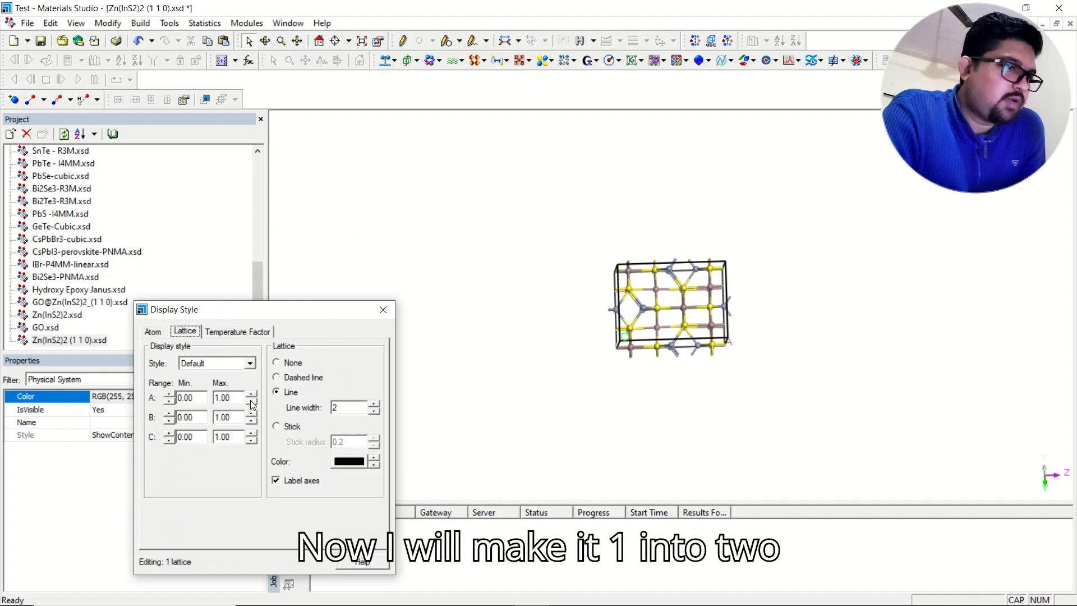
{"action": "left_click", "coordinate": [250, 395]}
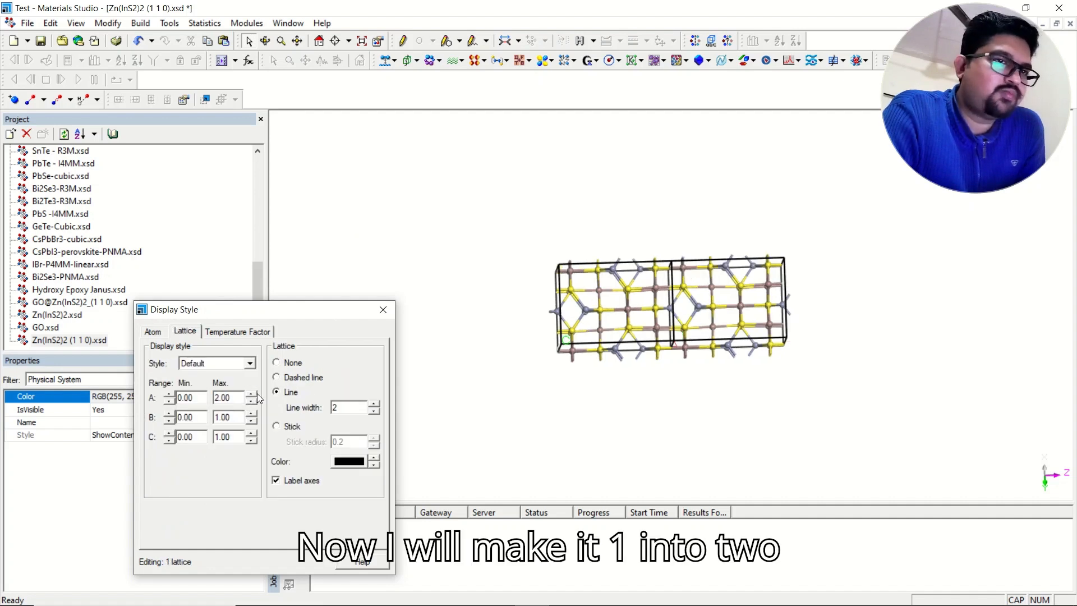
{"action": "left_click", "coordinate": [251, 401]}
{"action": "left_click", "coordinate": [251, 414]}
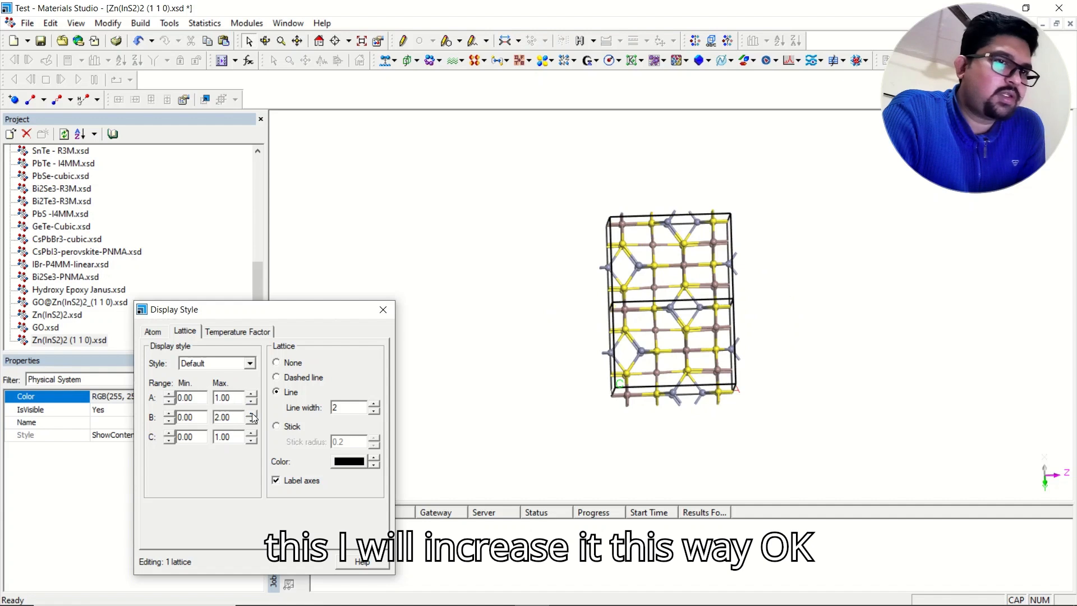
Create a supercell from the slab's display range doubled along B
{"action": "left_click", "coordinate": [141, 23]}
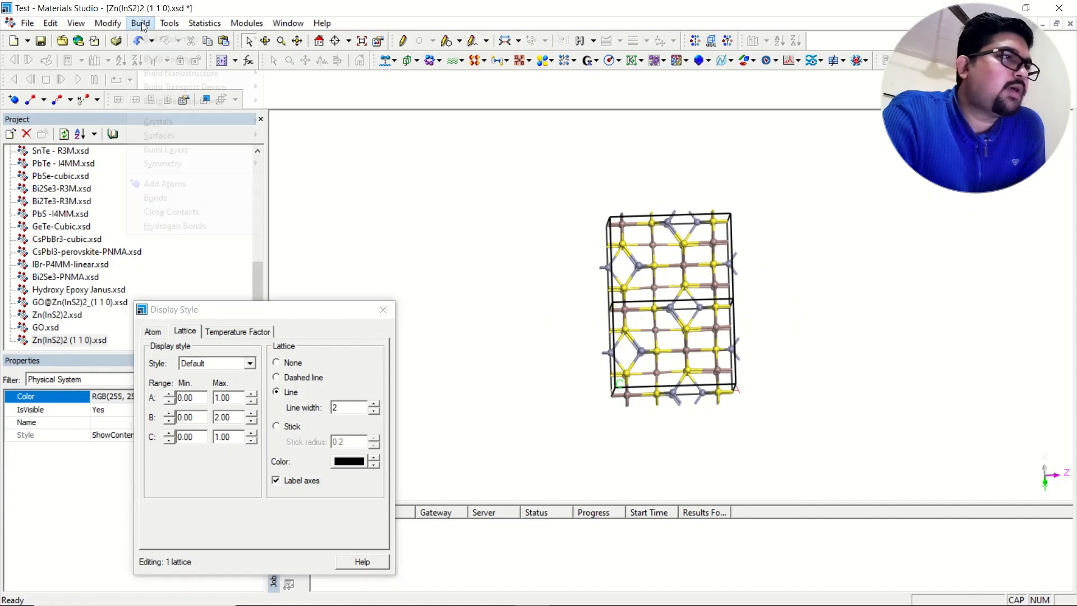
{"action": "mouse_move", "coordinate": [221, 162]}
{"action": "left_click", "coordinate": [331, 254]}
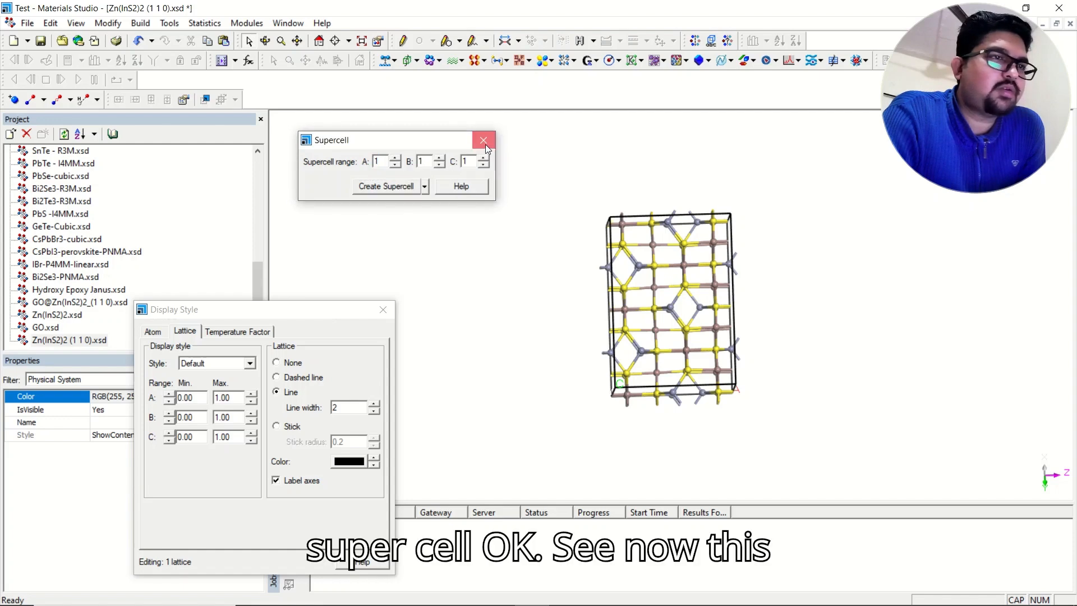
{"action": "left_click", "coordinate": [395, 187]}
Check the supercell's lattice parameters and inspect its surface area from above
{"action": "right_click_drag", "start_coordinate": [670, 378], "coordinate": [690, 294]}
{"action": "right_click", "coordinate": [476, 185]}
{"action": "left_click", "coordinate": [525, 315]}
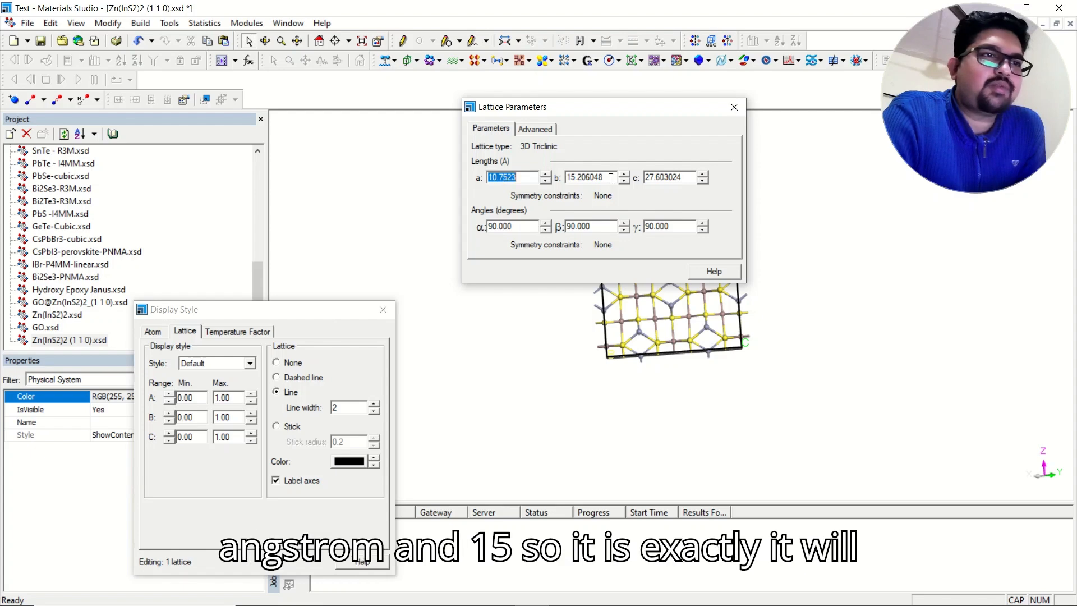
{"action": "left_click", "coordinate": [733, 106]}
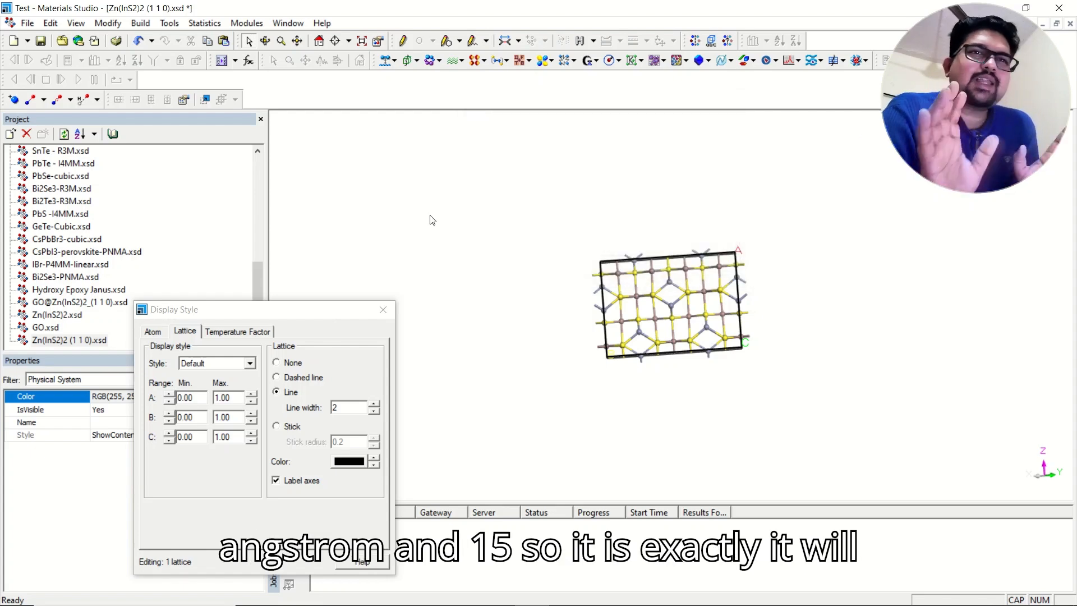
{"action": "scroll", "coordinate": [644, 305], "scroll_direction": "up", "scroll_amount": 5}
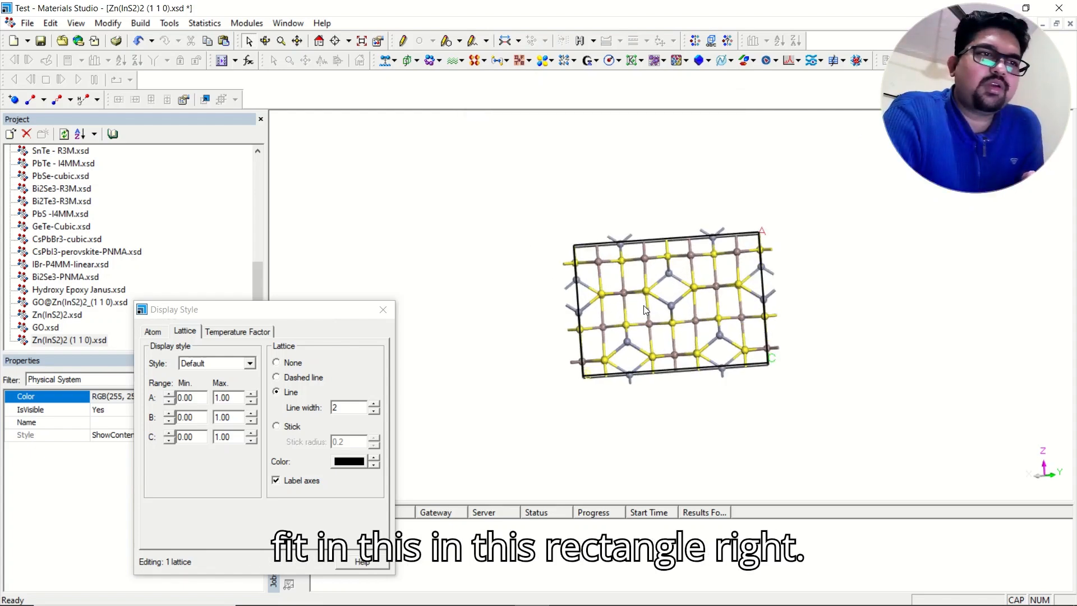
{"action": "right_click_drag", "start_coordinate": [478, 259], "coordinate": [481, 243]}
{"action": "scroll", "coordinate": [481, 244], "scroll_direction": "up", "scroll_amount": 3}
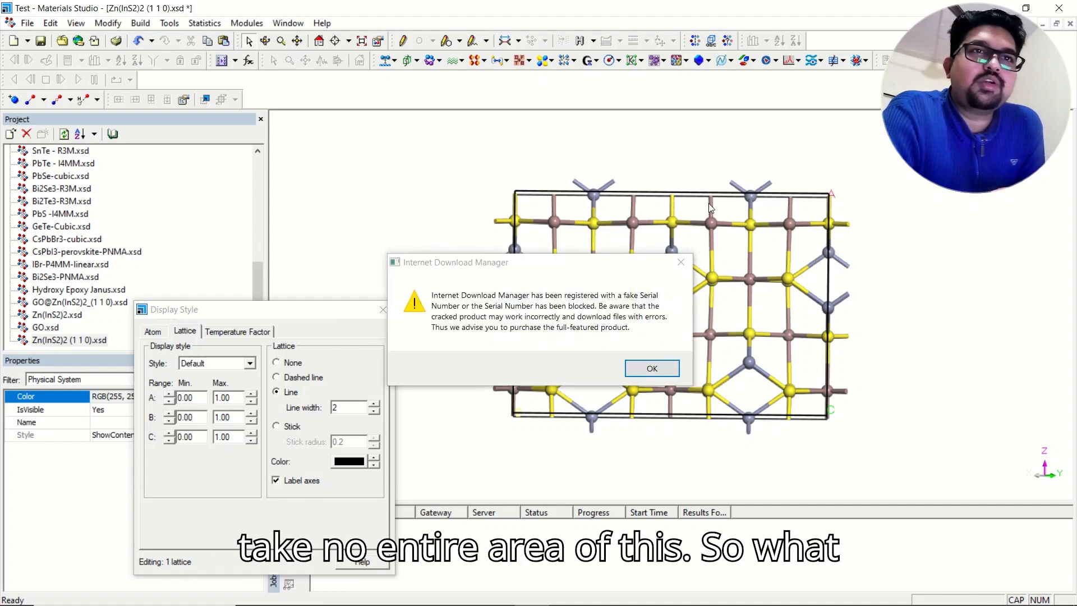
Dismiss the Internet Download Manager warning and the web page it opens over the model
{"action": "left_click", "coordinate": [682, 259]}
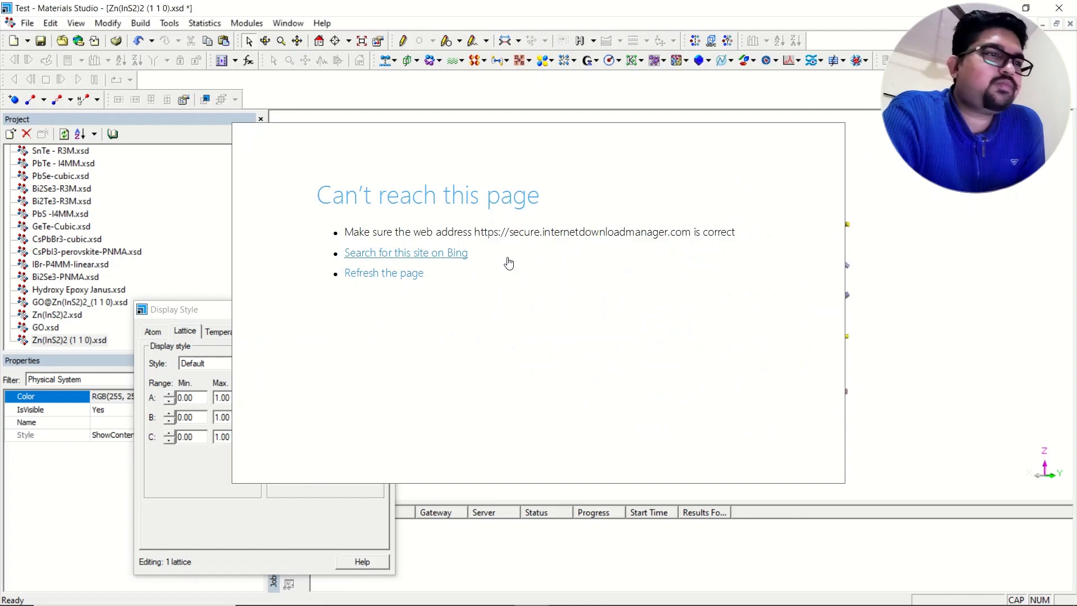
{"action": "left_click", "coordinate": [605, 542]}
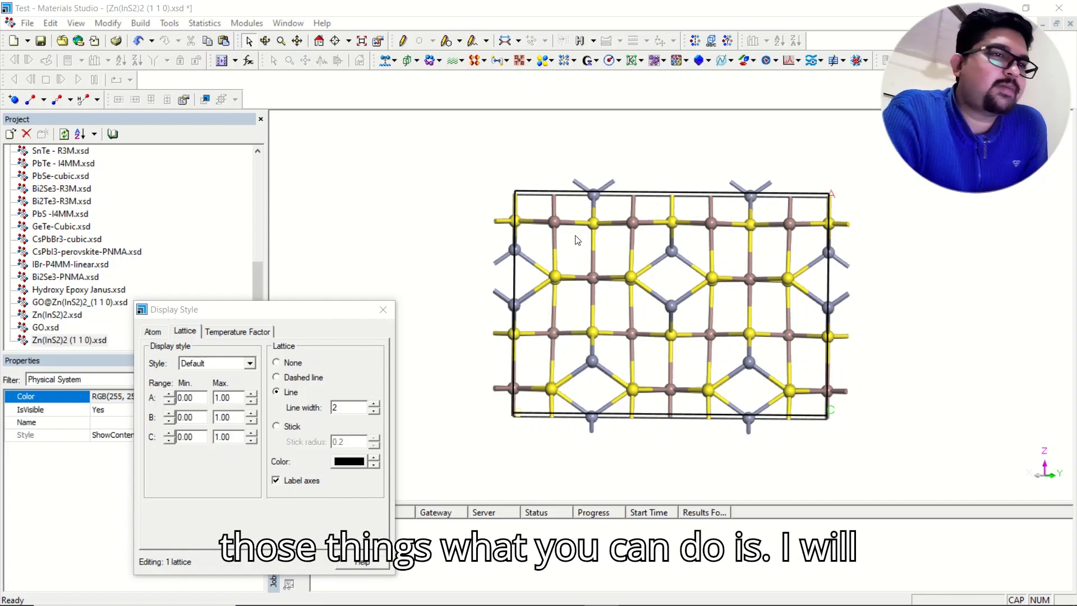
Set the supercell's lattice display range to a maximum of 2.00 along A and 1.00 along B, and close the display style settings
{"action": "scroll", "coordinate": [714, 288], "scroll_direction": "down", "scroll_amount": 2}
{"action": "mouse_move", "coordinate": [705, 324]}
{"action": "right_mouse_down"}
{"action": "mouse_move", "coordinate": [696, 241]}
{"action": "mouse_move", "coordinate": [706, 321]}
{"action": "right_mouse_up"}
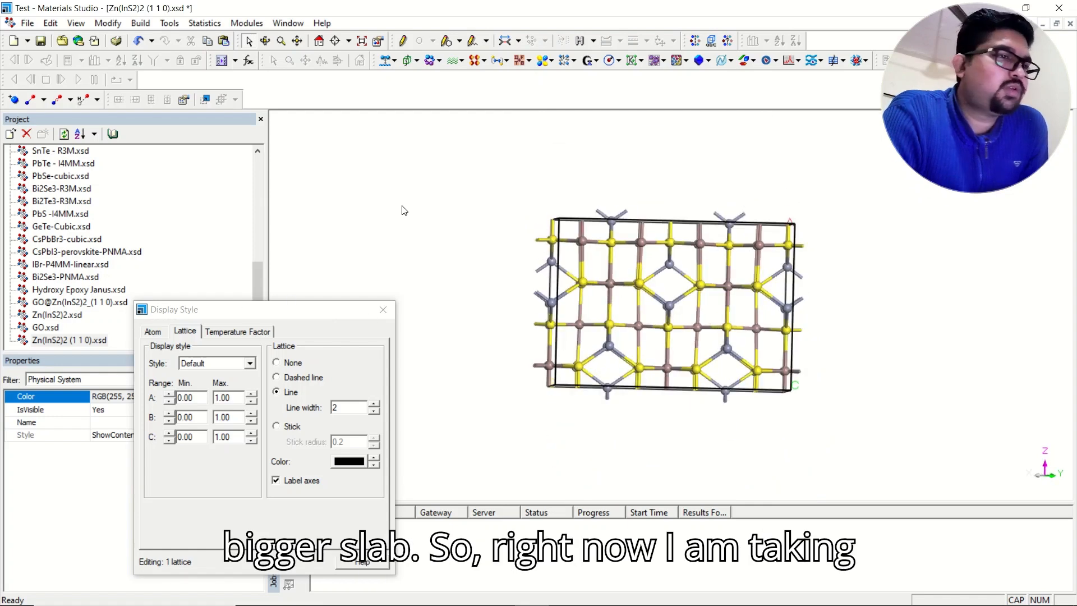
{"action": "right_click", "coordinate": [376, 200]}
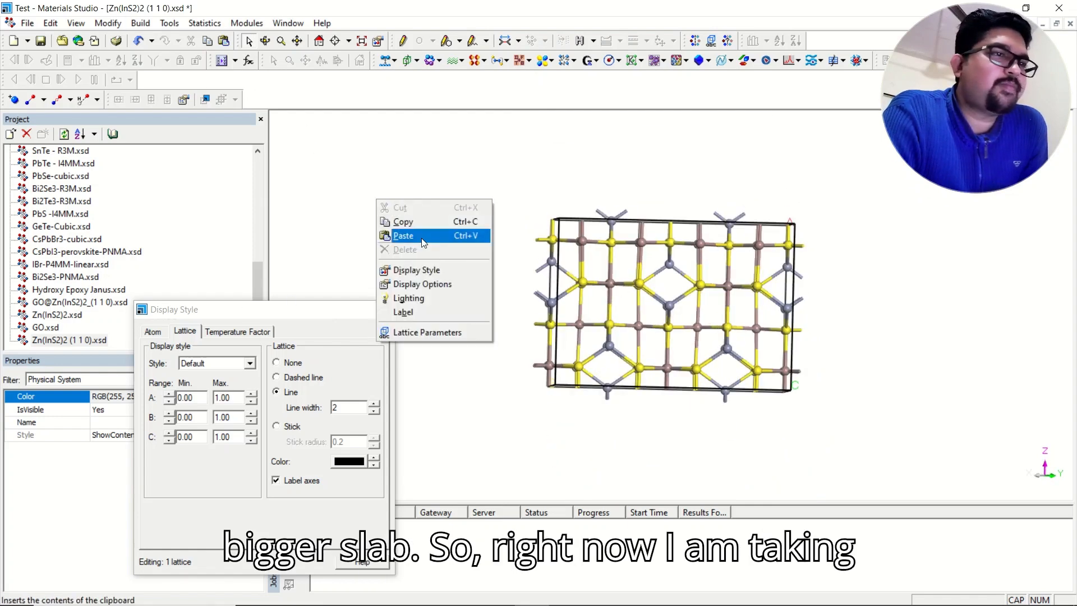
{"action": "left_click", "coordinate": [435, 267]}
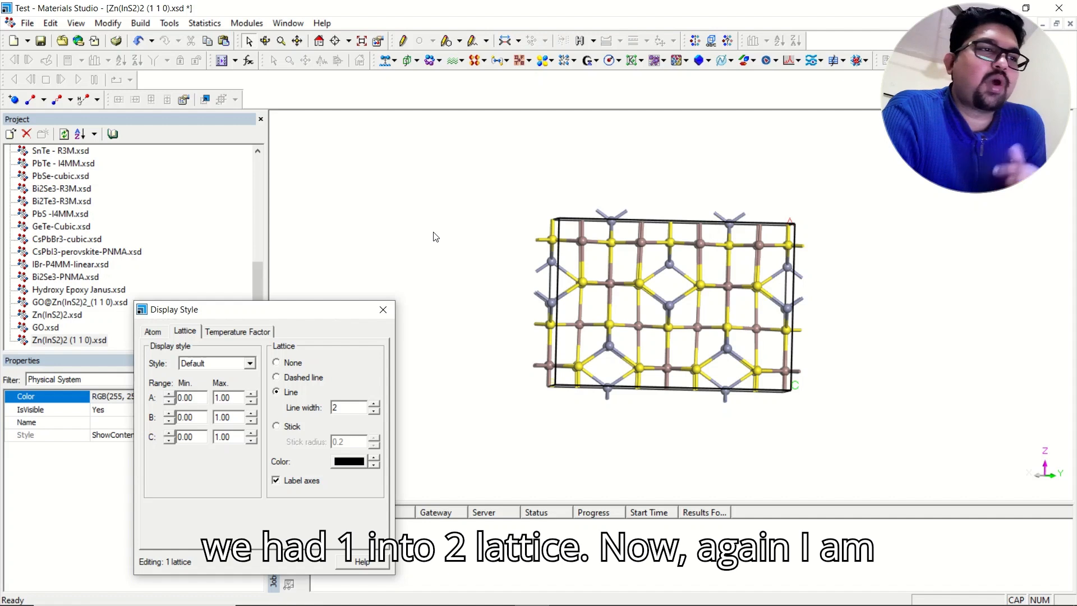
{"action": "left_click_drag", "start_coordinate": [308, 313], "coordinate": [373, 171]}
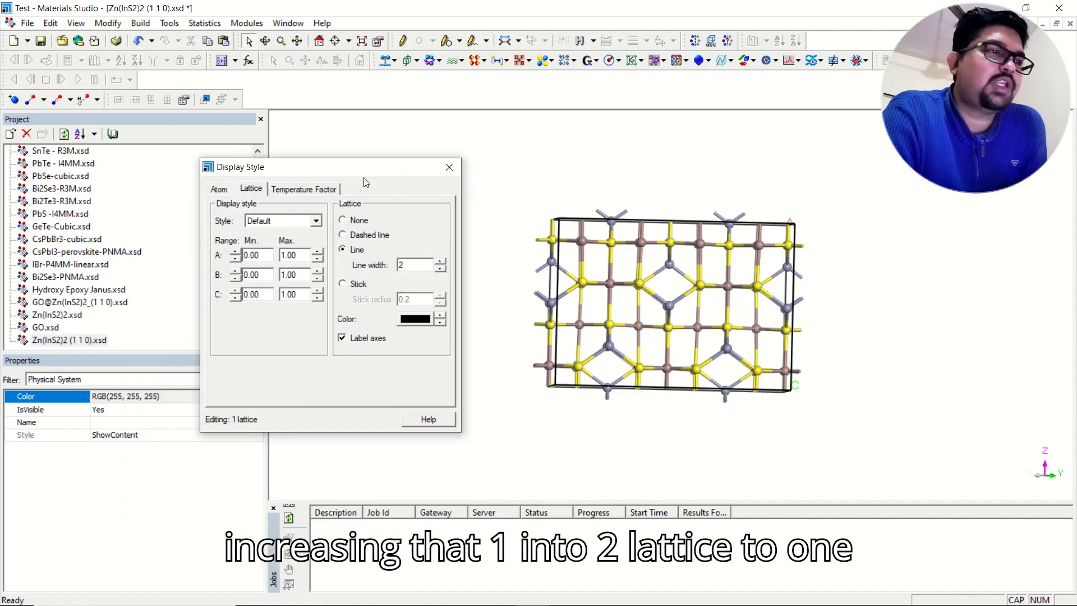
{"action": "left_click", "coordinate": [318, 271]}
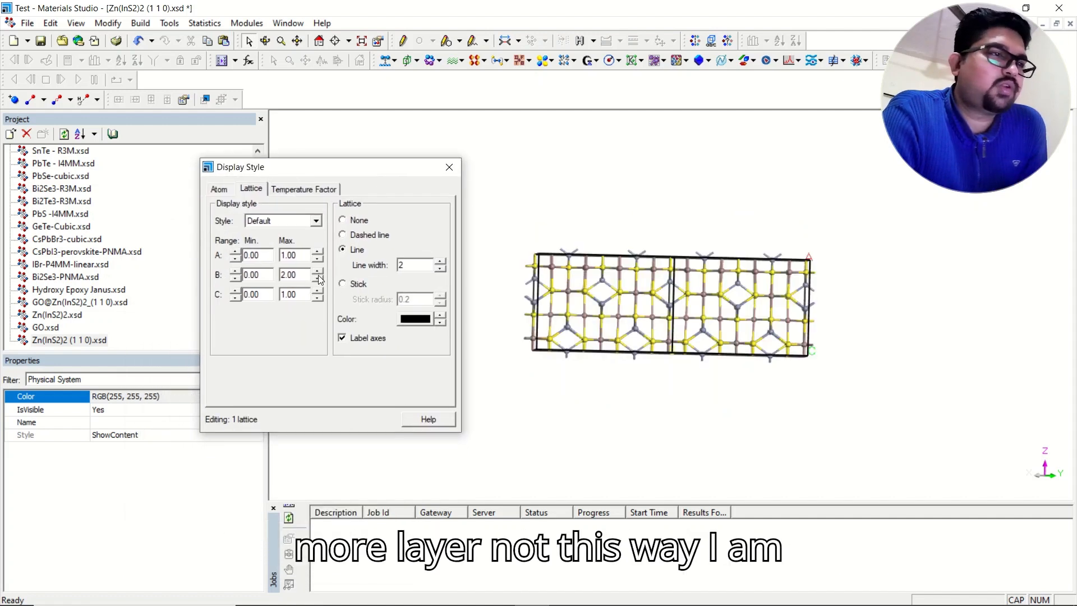
{"action": "left_click", "coordinate": [318, 279]}
{"action": "left_click", "coordinate": [318, 252]}
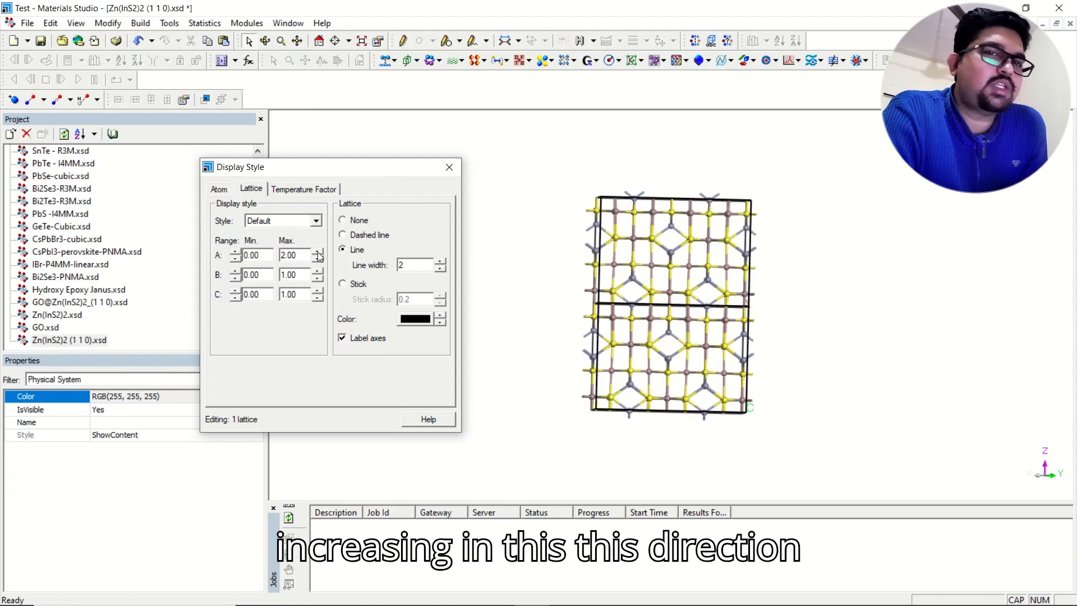
{"action": "left_click", "coordinate": [450, 167]}
Create a larger supercell from the display range doubled along A
{"action": "right_click_drag", "start_coordinate": [659, 306], "coordinate": [477, 241]}
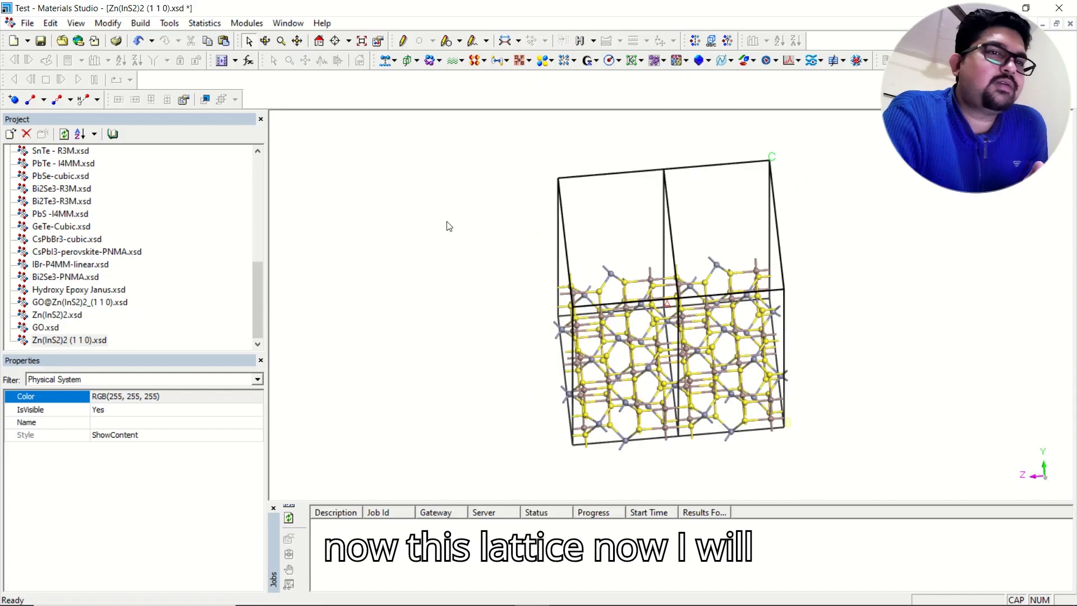
{"action": "left_click", "coordinate": [141, 23]}
{"action": "mouse_move", "coordinate": [204, 168]}
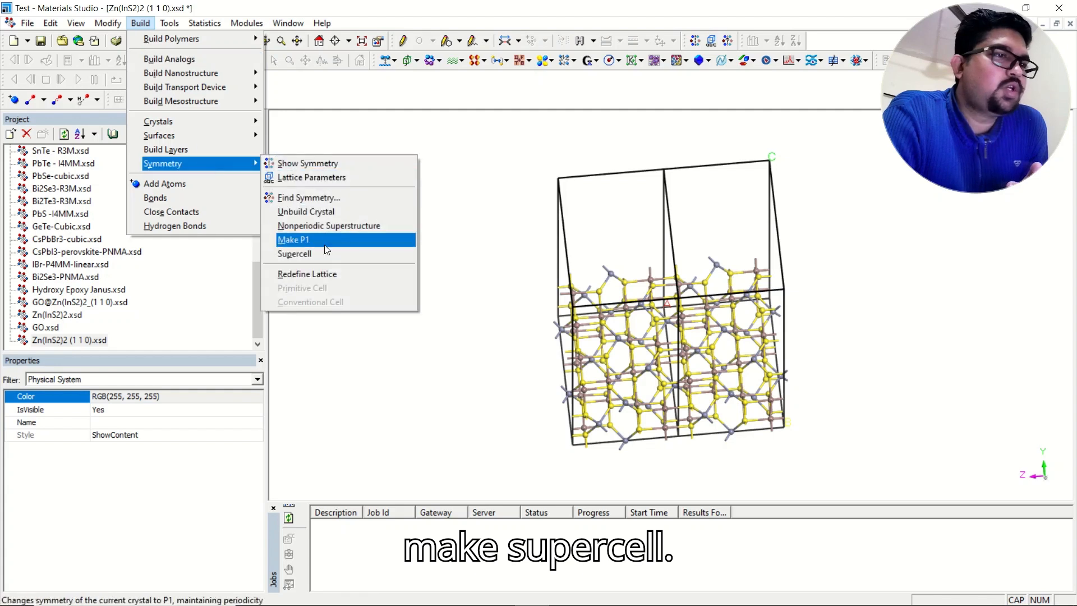
{"action": "left_click", "coordinate": [294, 253]}
{"action": "left_click", "coordinate": [402, 187]}
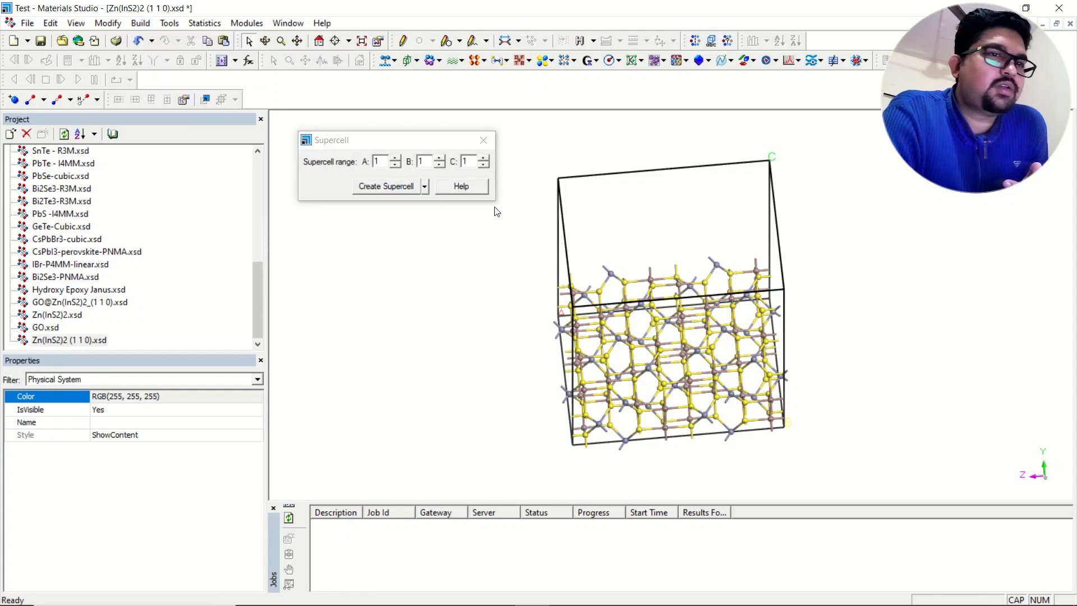
Close the supercell settings and copy the entire graphene oxide molecule from GO.xsd
{"action": "left_click", "coordinate": [483, 140]}
{"action": "right_click_drag", "start_coordinate": [623, 235], "coordinate": [671, 213]}
{"action": "double_click", "coordinate": [44, 327]}
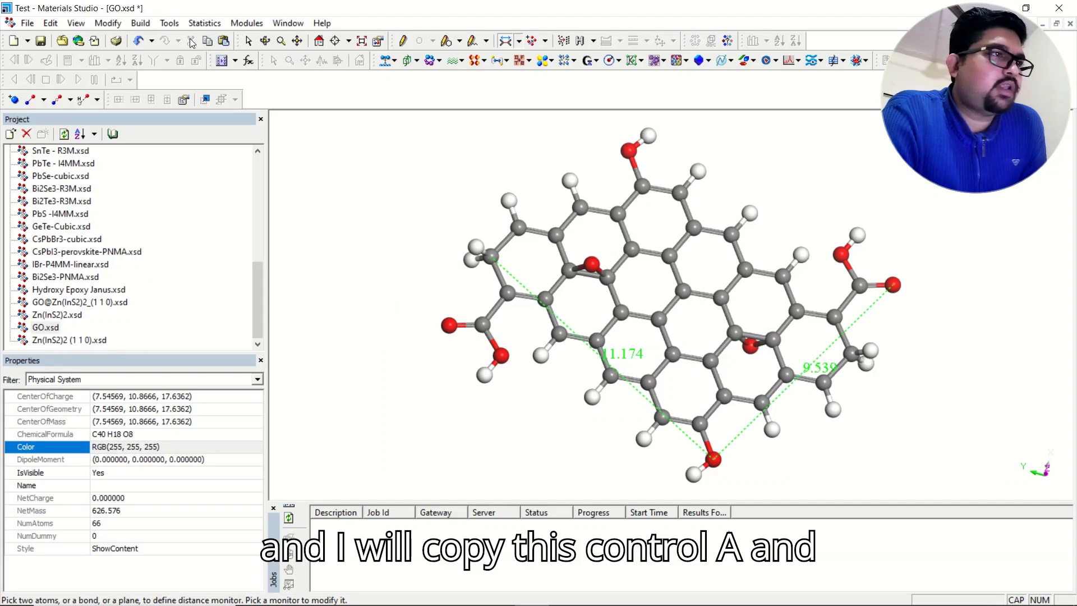
{"action": "left_click", "coordinate": [248, 42]}
{"action": "key", "text": "ctrl+a"}
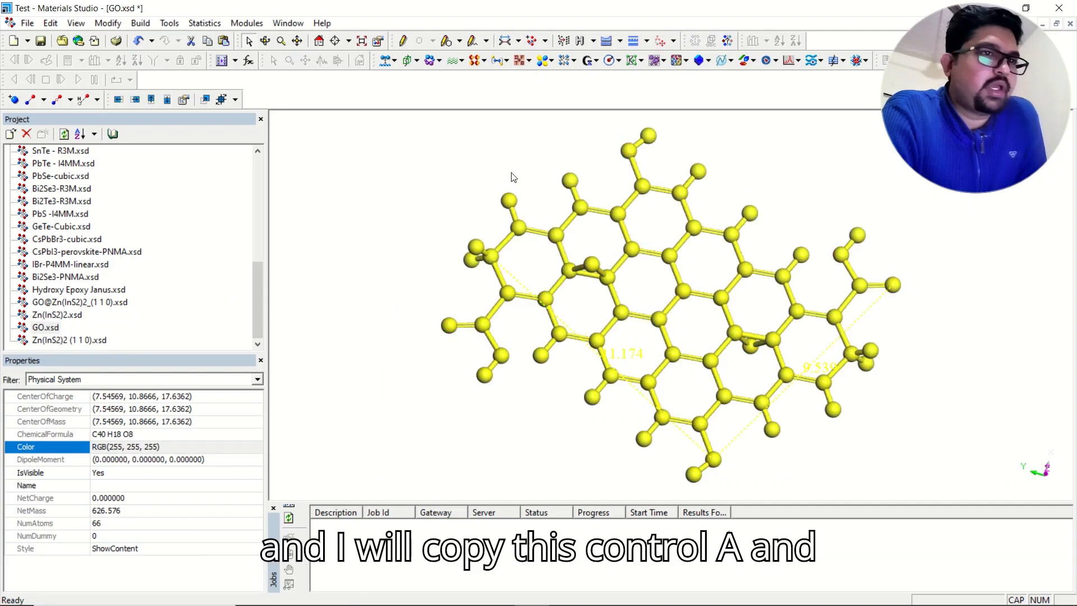
{"action": "key", "text": "ctrl+c"}
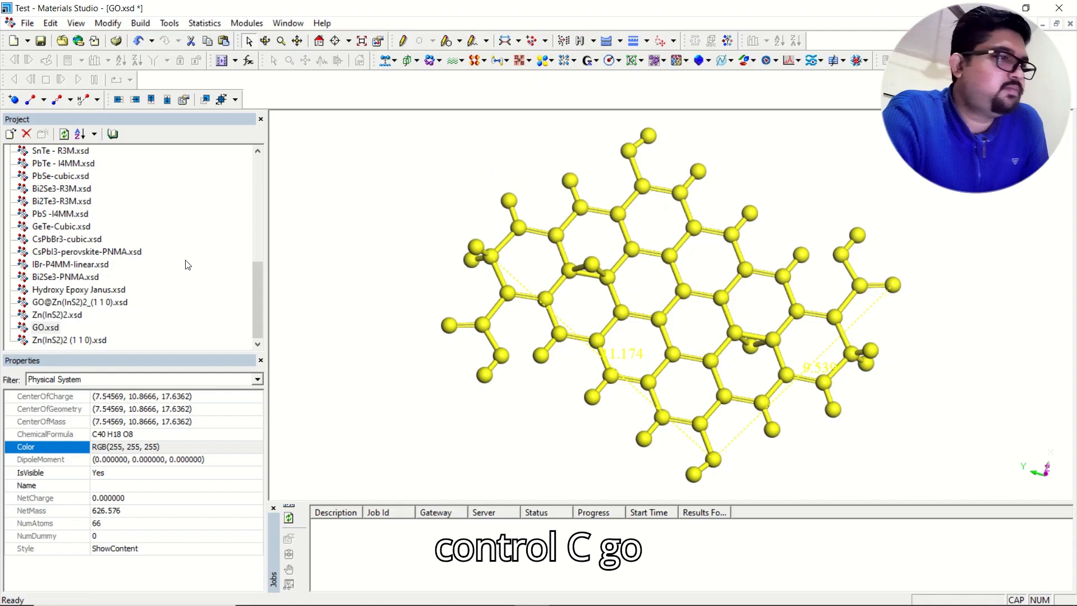
Paste the copied graphene oxide molecule into the Zn(InS2)2 (1 1 0).xsd slab model
{"action": "double_click", "coordinate": [87, 341]}
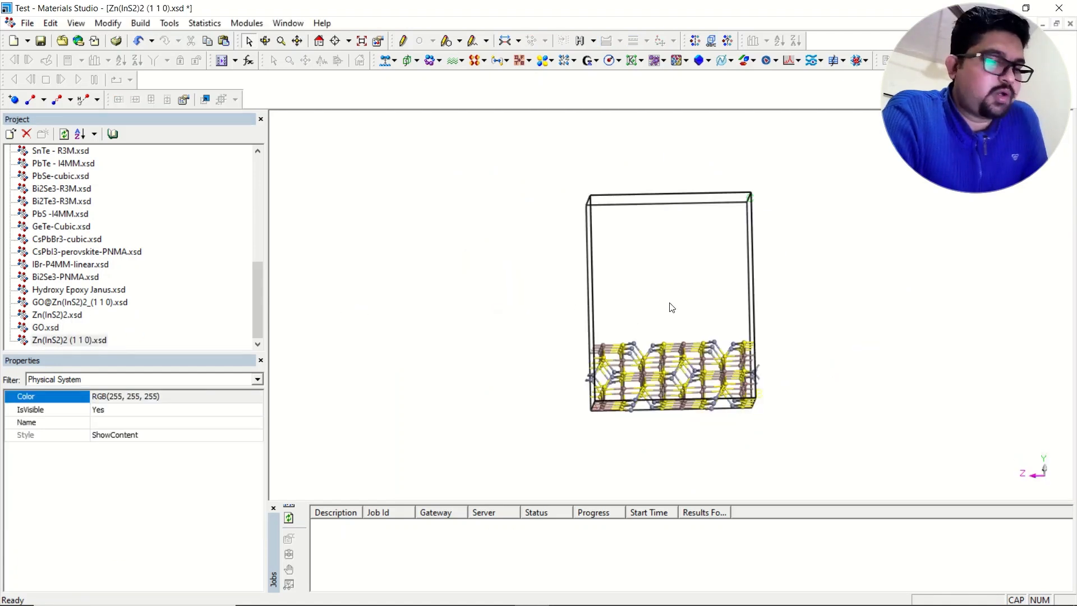
{"action": "scroll", "coordinate": [667, 293], "scroll_direction": "up", "scroll_amount": 2}
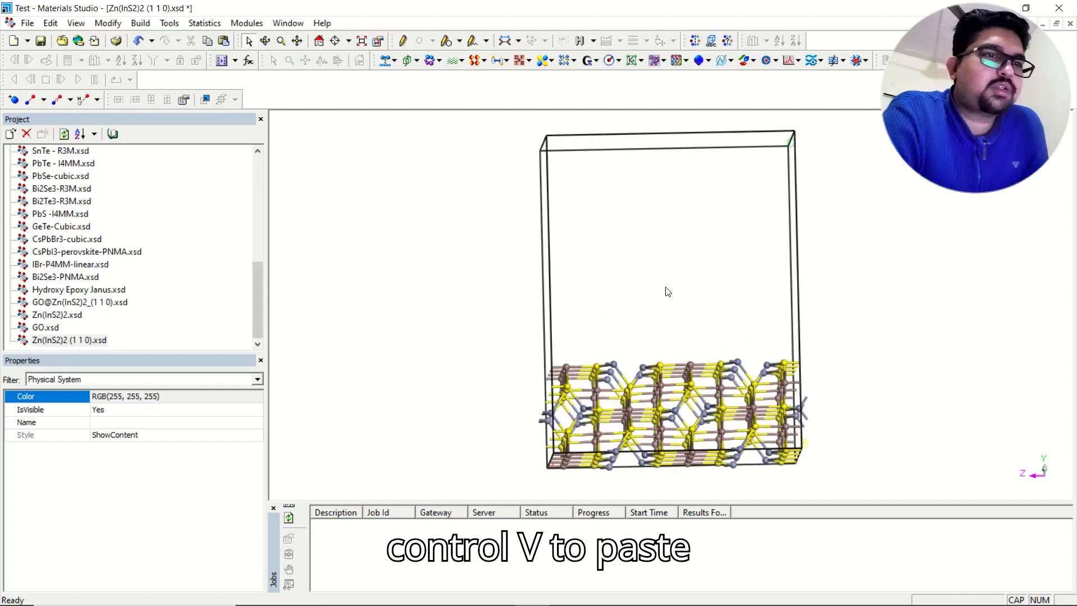
{"action": "right_click", "coordinate": [621, 266]}
{"action": "left_click", "coordinate": [650, 303]}
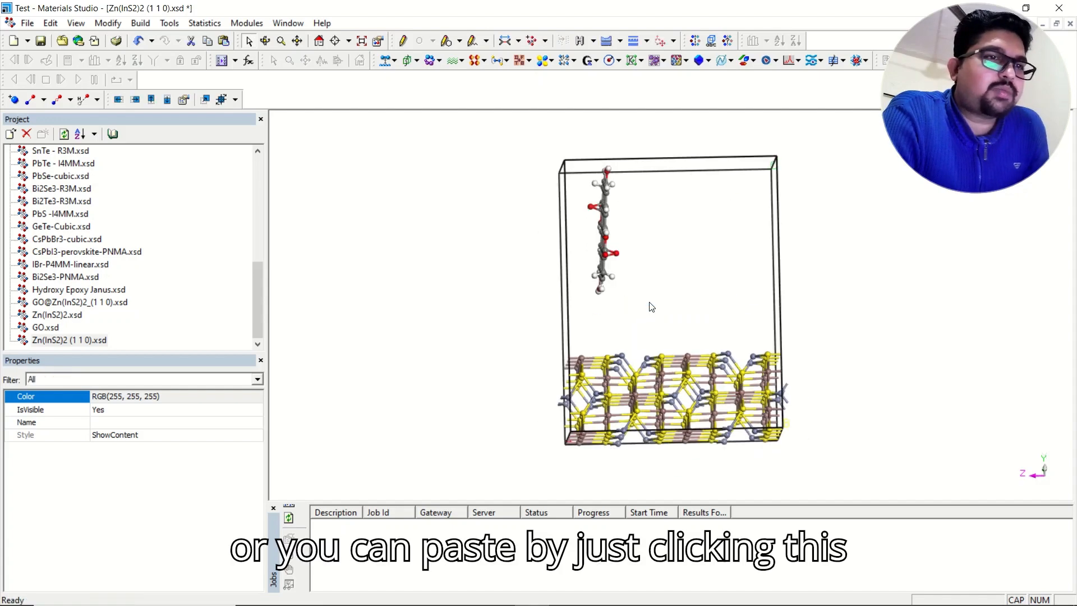
Select only the pasted graphene oxide sheet in the vacuum region above the slab
{"action": "double_click", "coordinate": [640, 219]}
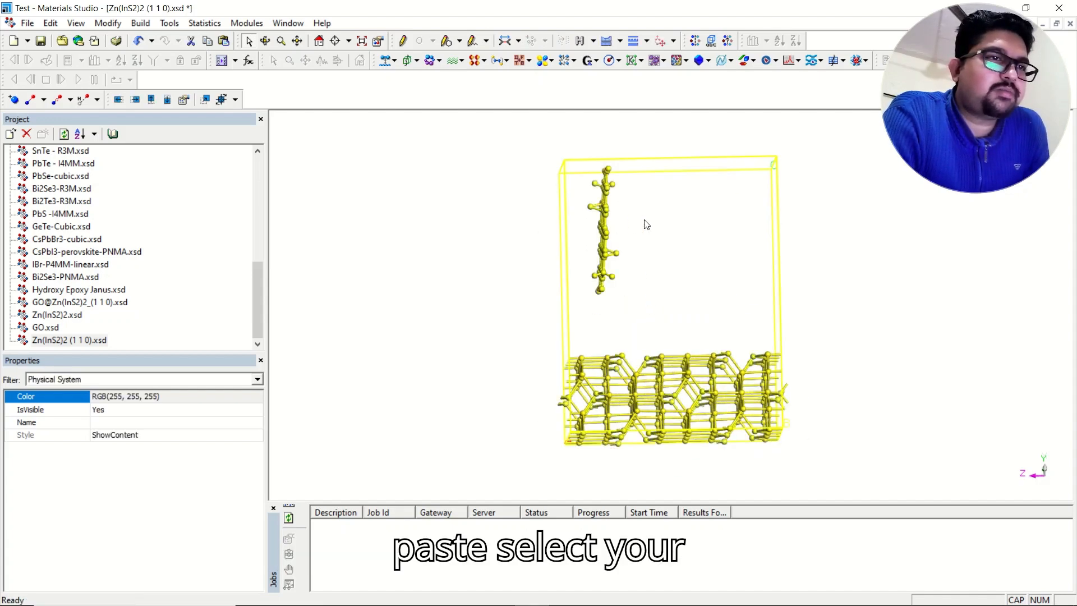
{"action": "left_click", "coordinate": [676, 237]}
{"action": "left_click_drag", "start_coordinate": [647, 311], "coordinate": [550, 144]}
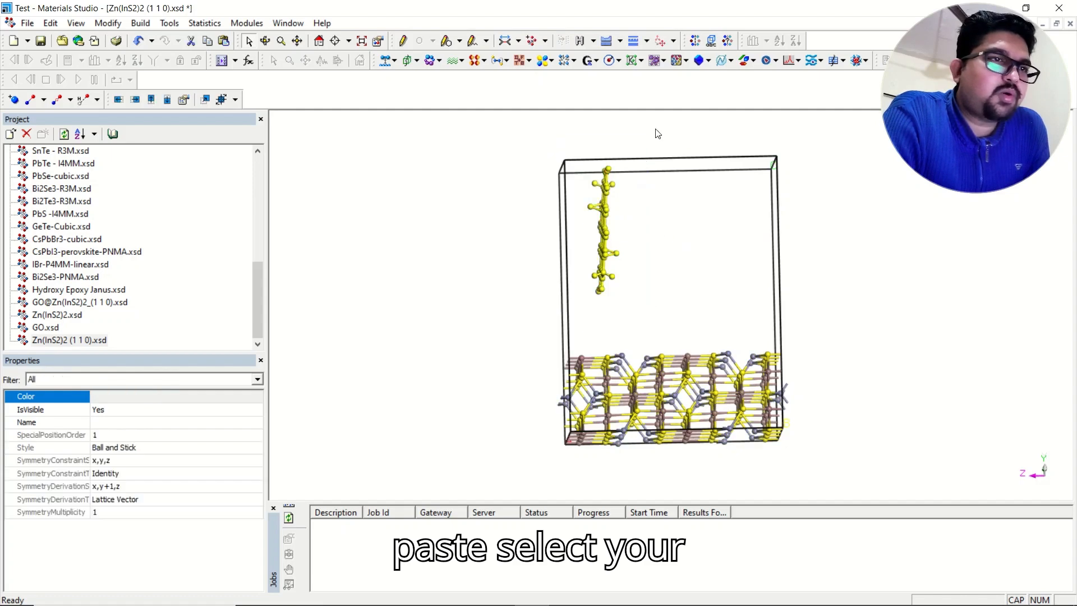
{"action": "mouse_move", "coordinate": [669, 293]}
{"action": "right_mouse_down"}
{"action": "mouse_move", "coordinate": [671, 270]}
{"action": "mouse_move", "coordinate": [664, 301]}
{"action": "right_mouse_up"}
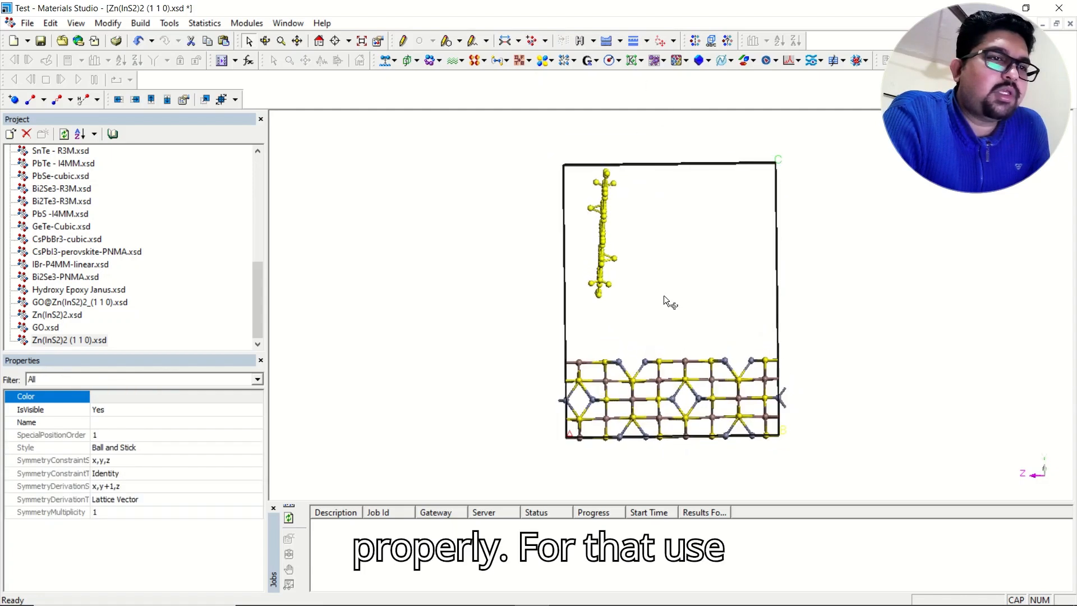
Open the movement controls with screen-based translation at 2.0 % and shift the graphene oxide one step towards the cell's middle
{"action": "left_click", "coordinate": [205, 100]}
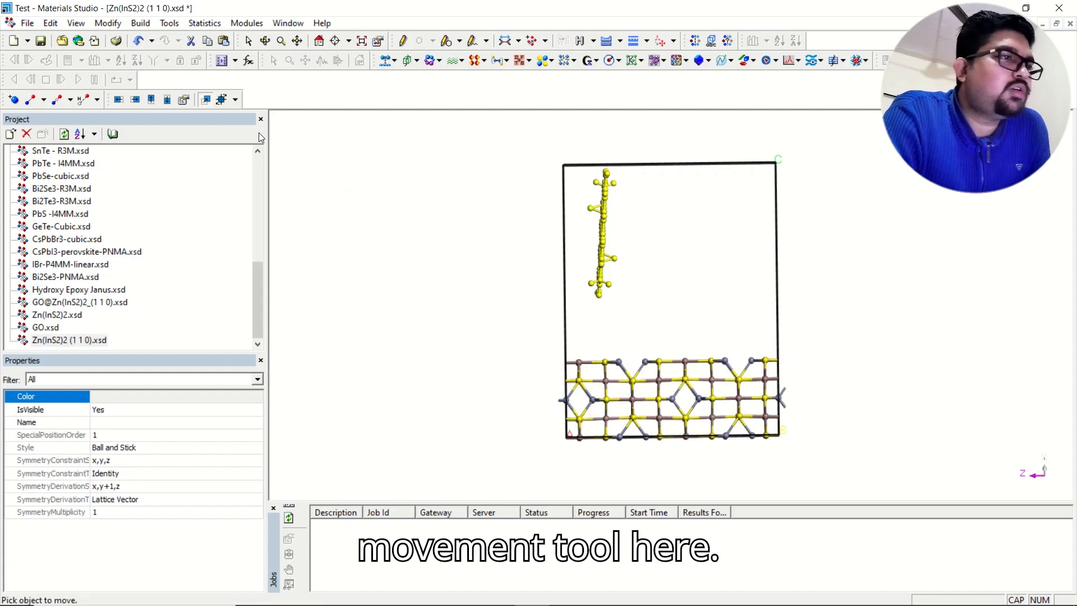
{"action": "left_click", "coordinate": [204, 101]}
{"action": "left_click", "coordinate": [185, 100]}
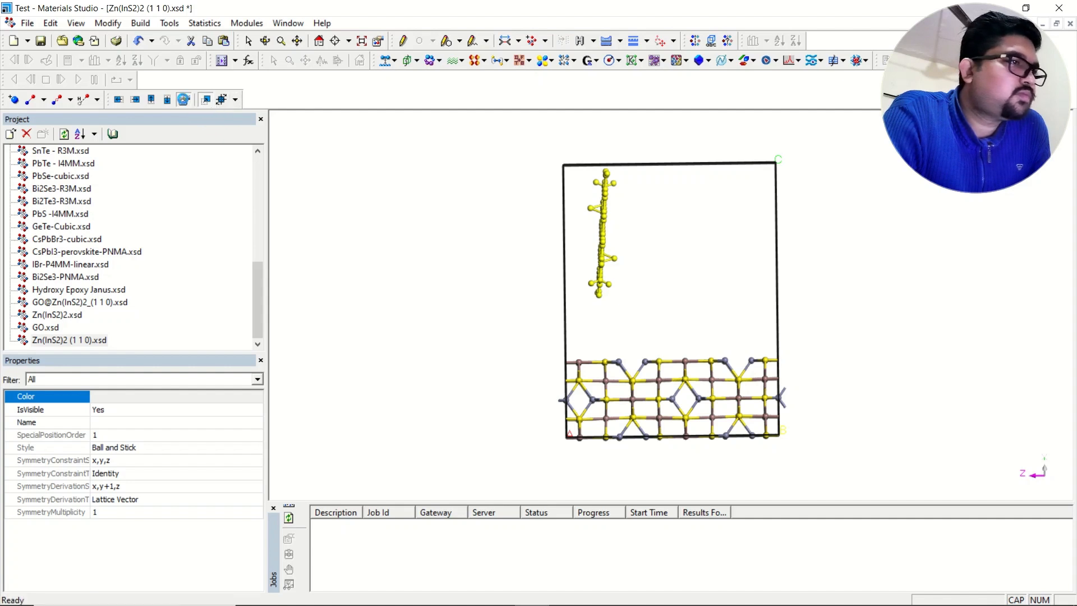
{"action": "left_click", "coordinate": [89, 187]}
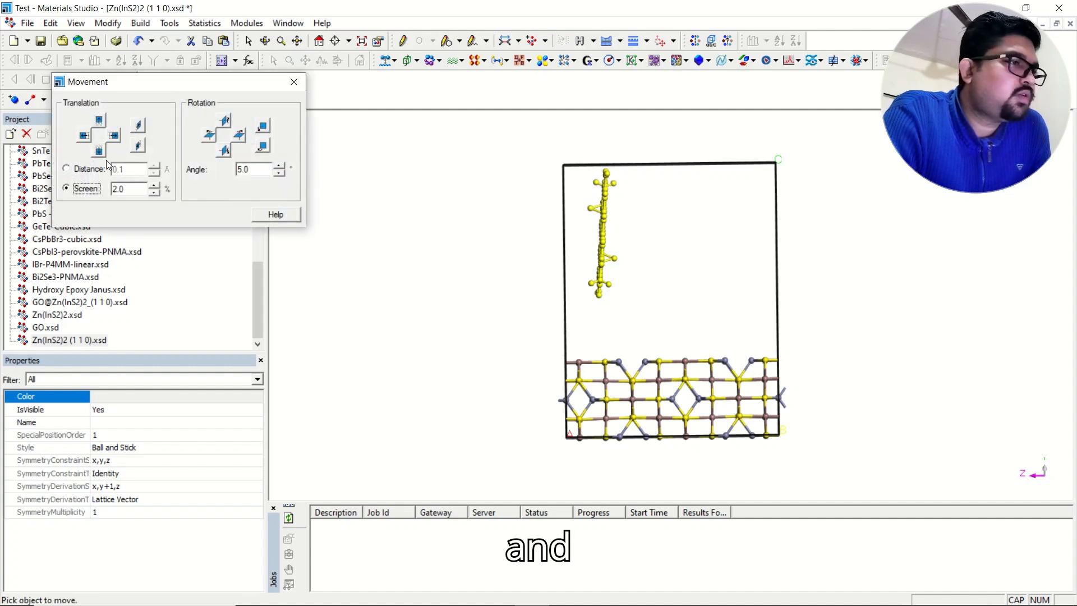
{"action": "left_click", "coordinate": [115, 136]}
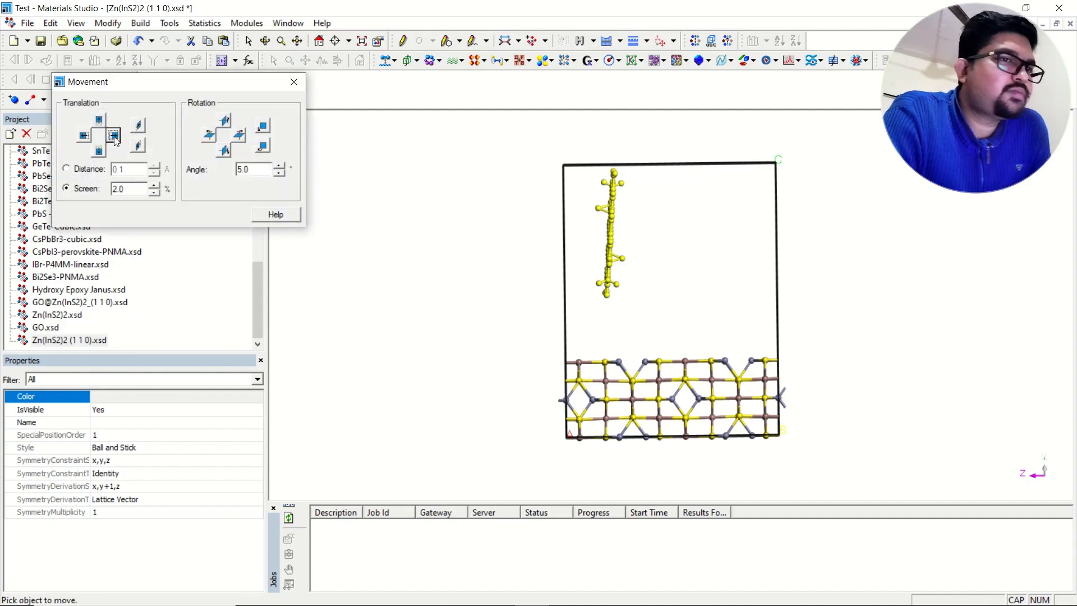
Rotate the upright graphene oxide sheet in 5.0° steps until it lies parallel to the slab surface
{"action": "left_click", "coordinate": [263, 128]}
{"action": "left_click", "coordinate": [263, 128]}
{"action": "left_click", "coordinate": [262, 127]}
{"action": "left_click", "coordinate": [262, 127]}
{"action": "left_click", "coordinate": [263, 128]}
{"action": "left_click", "coordinate": [263, 128]}
{"action": "left_click", "coordinate": [262, 128]}
{"action": "left_click", "coordinate": [262, 128]}
{"action": "left_click", "coordinate": [262, 127]}
{"action": "left_click", "coordinate": [263, 127]}
{"action": "left_click", "coordinate": [262, 127]}
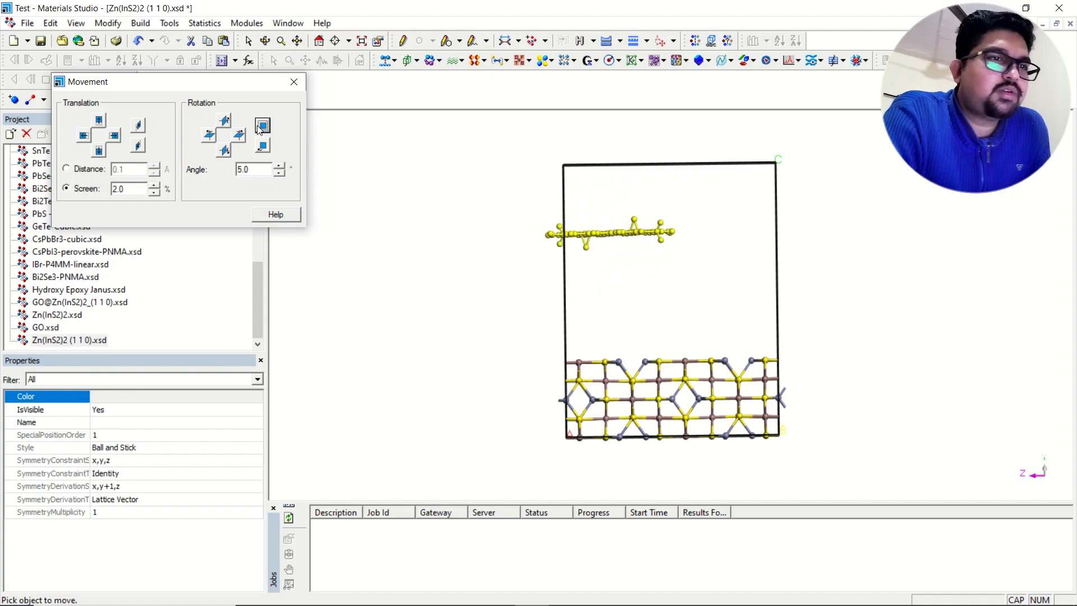
Viewing the cell from its other side, shift the overhanging graphene oxide sheet back over the slab in 2.0 % screen steps
{"action": "right_click_drag", "start_coordinate": [557, 271], "coordinate": [676, 276]}
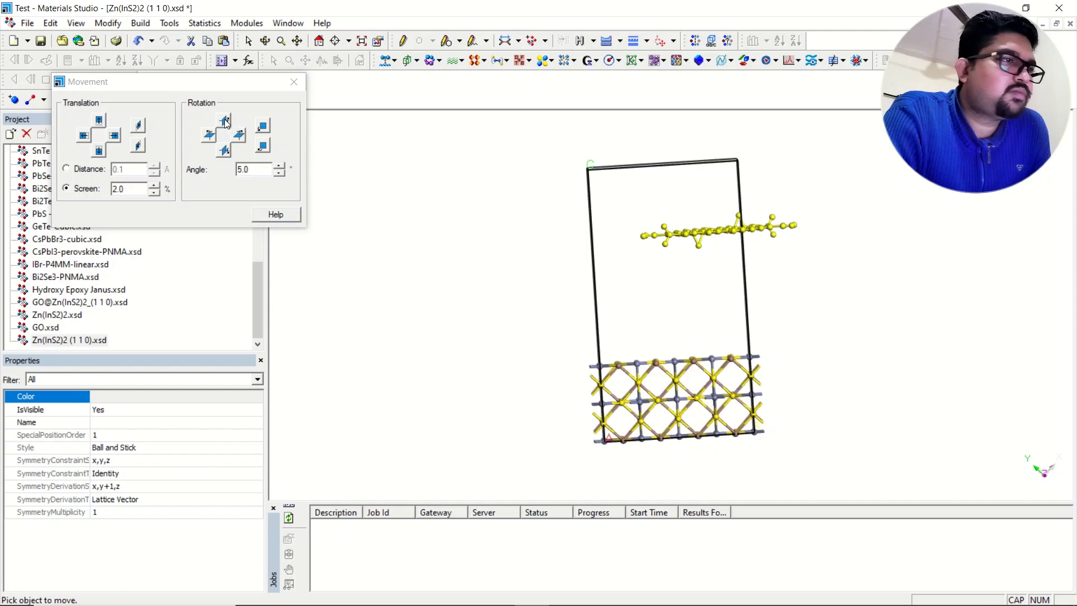
{"action": "left_click", "coordinate": [84, 138]}
{"action": "left_click", "coordinate": [85, 138]}
{"action": "left_click", "coordinate": [88, 138]}
Viewed from above, turn the graphene oxide sheet in 5.0° steps and shift it to the centre of the slab surface
{"action": "right_click_drag", "start_coordinate": [836, 250], "coordinate": [647, 385]}
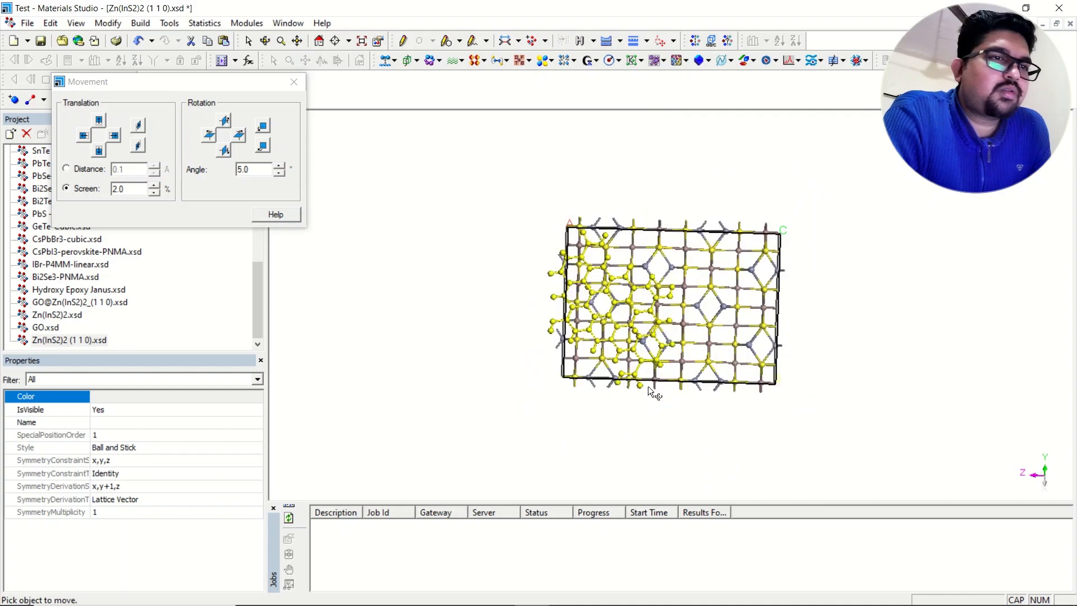
{"action": "left_click", "coordinate": [263, 128]}
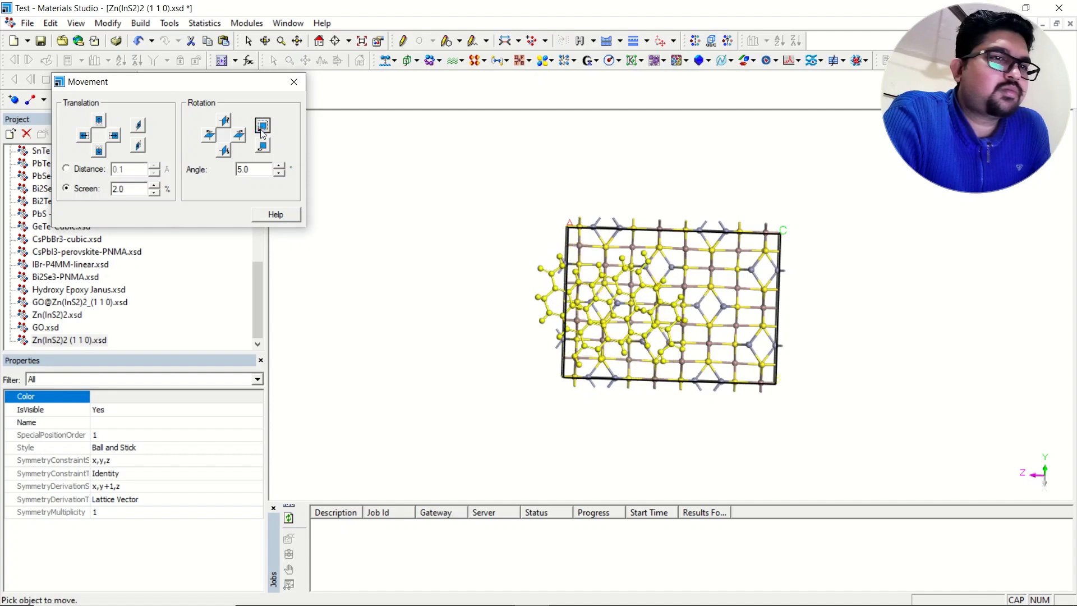
{"action": "left_click", "coordinate": [263, 128]}
{"action": "left_click", "coordinate": [115, 135]}
{"action": "left_click", "coordinate": [115, 136]}
{"action": "left_click", "coordinate": [116, 137]}
{"action": "left_click", "coordinate": [117, 139]}
Lower the graphene oxide sheet in 2.0 % screen steps to just above the slab, then close the movement controls and deselect it
{"action": "right_click_drag", "start_coordinate": [722, 184], "coordinate": [689, 279]}
{"action": "left_click", "coordinate": [99, 150]}
{"action": "left_click", "coordinate": [99, 150]}
{"action": "left_click", "coordinate": [99, 151]}
{"action": "left_click", "coordinate": [99, 151]}
{"action": "left_click", "coordinate": [99, 151]}
{"action": "left_click", "coordinate": [99, 150]}
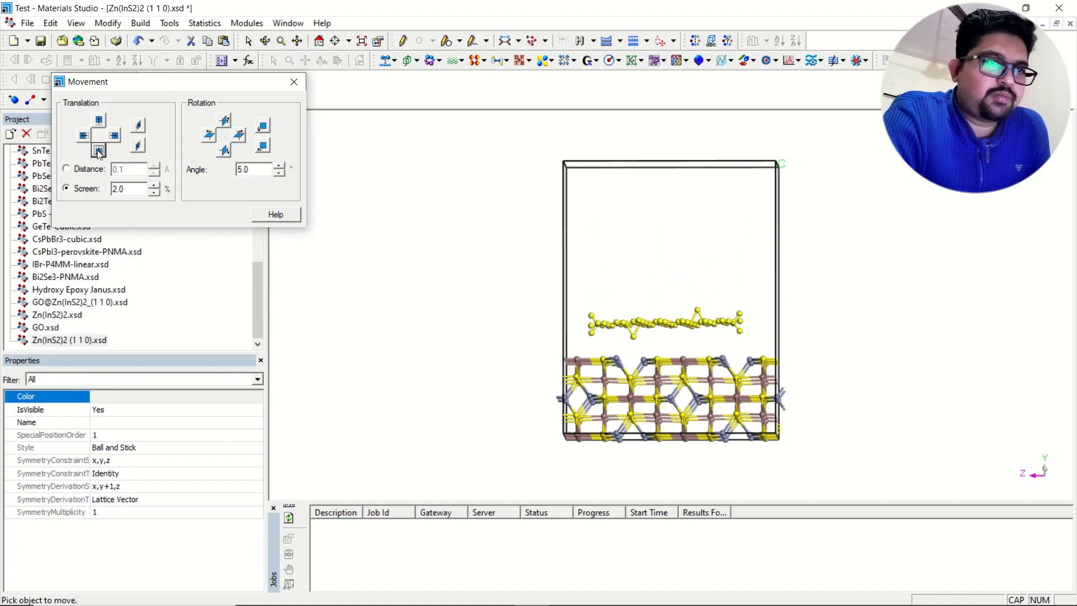
{"action": "left_click", "coordinate": [99, 150]}
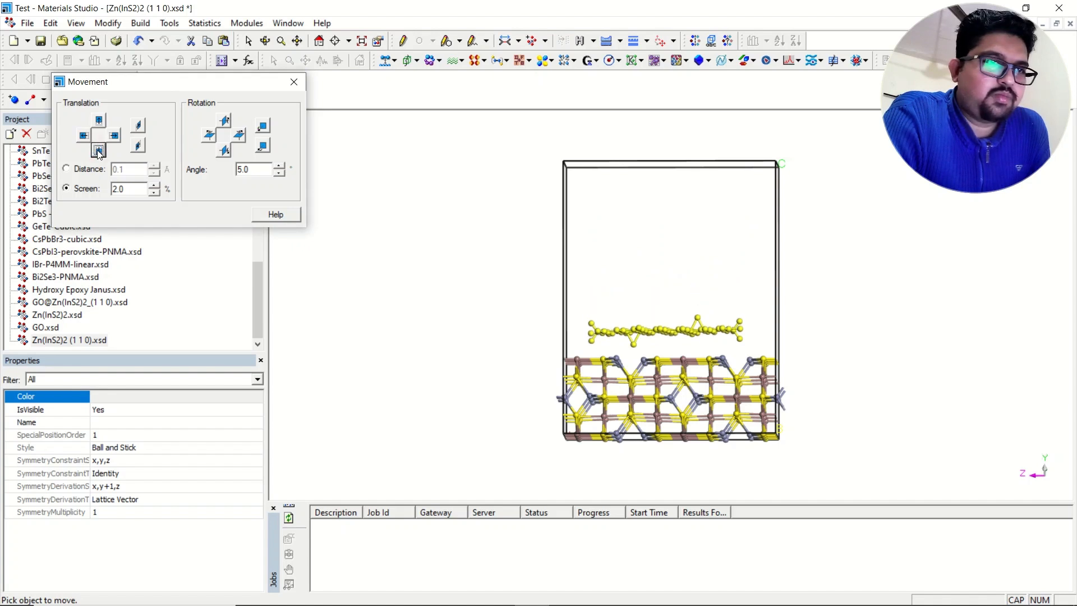
{"action": "left_click", "coordinate": [262, 149]}
{"action": "left_click", "coordinate": [263, 127]}
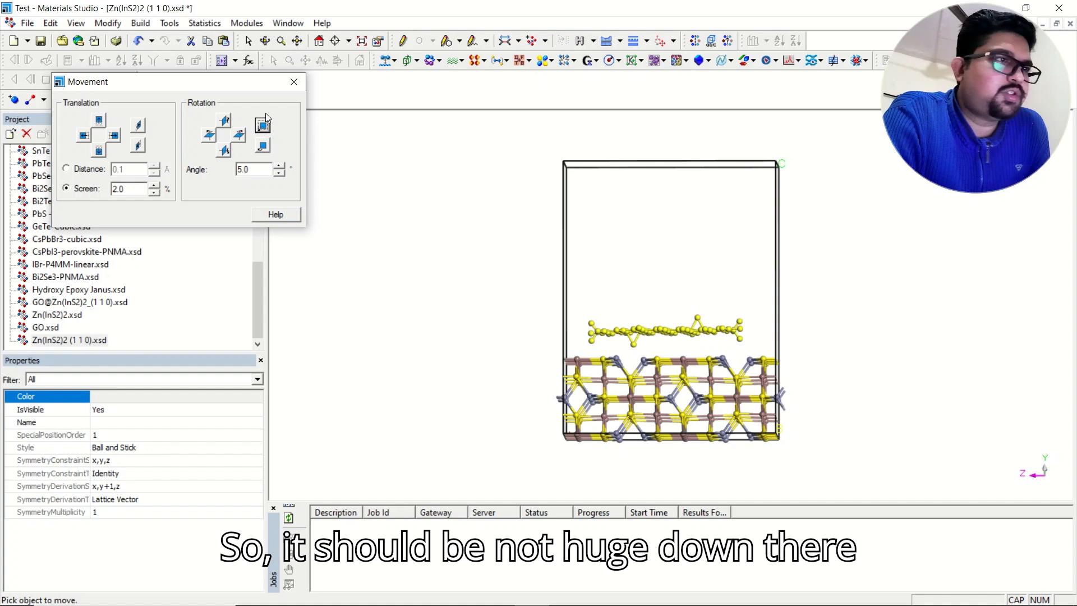
{"action": "left_click", "coordinate": [294, 82]}
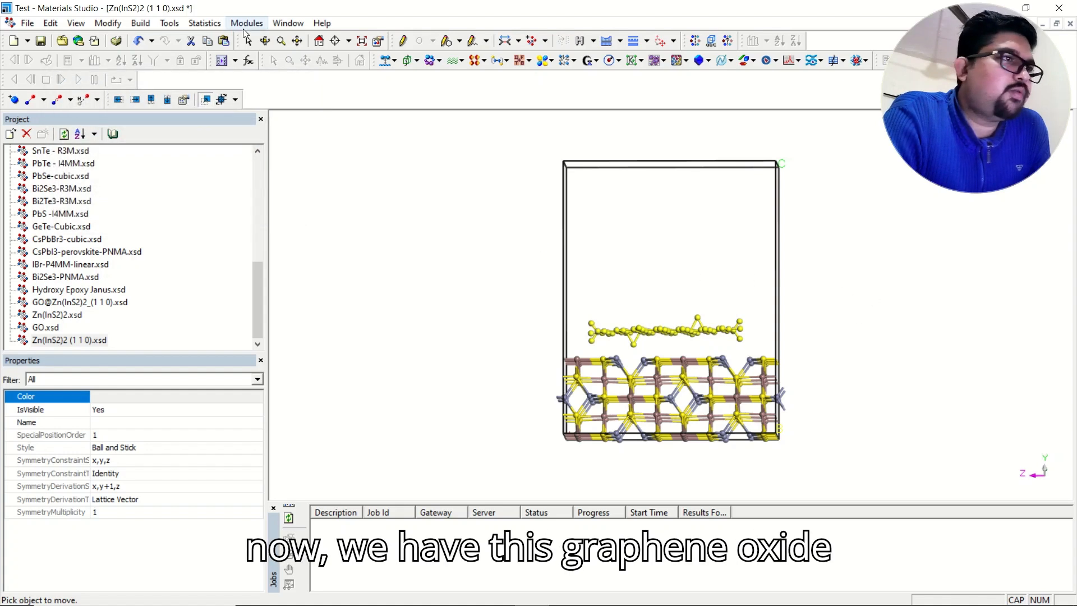
{"action": "left_click", "coordinate": [701, 306]}
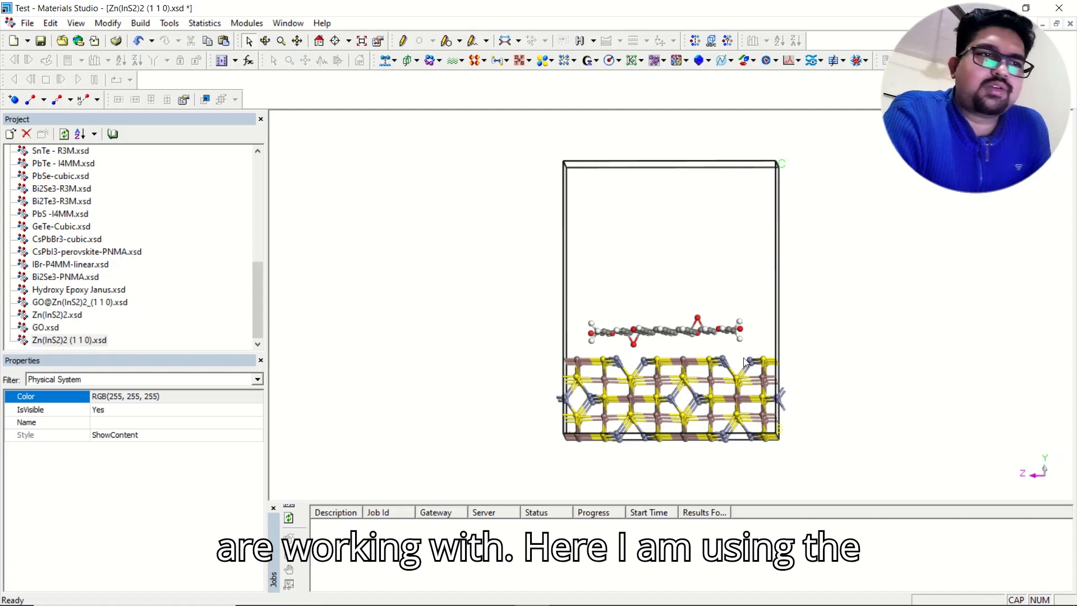
Inspect the graphene oxide sheet's spacing and placement over the slab from the side and from an oblique angle
{"action": "scroll", "coordinate": [673, 359], "scroll_direction": "up", "scroll_amount": 3}
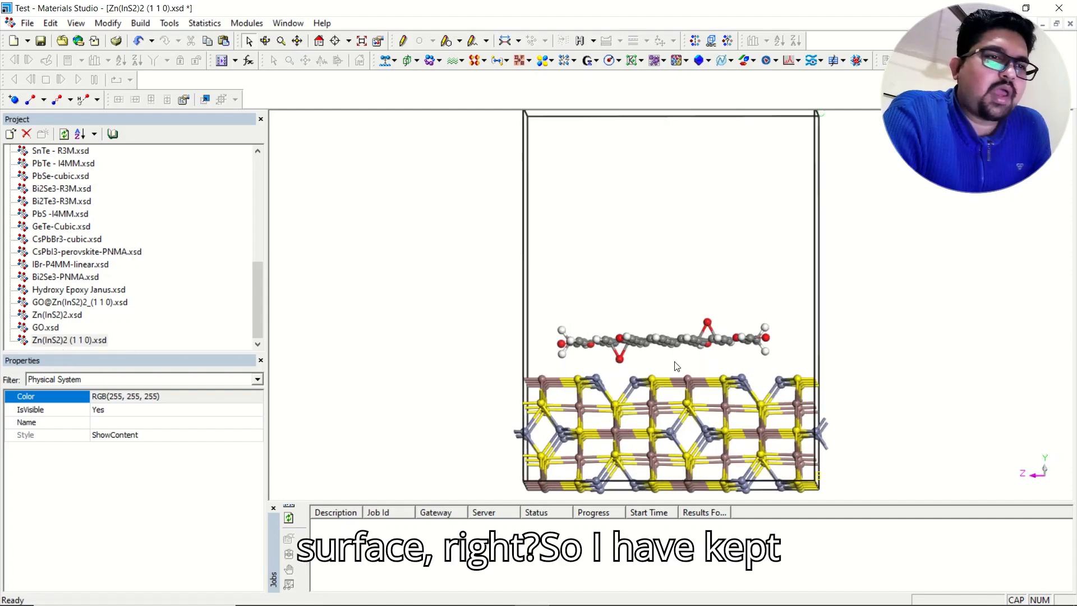
{"action": "scroll", "coordinate": [677, 365], "scroll_direction": "up", "scroll_amount": 4}
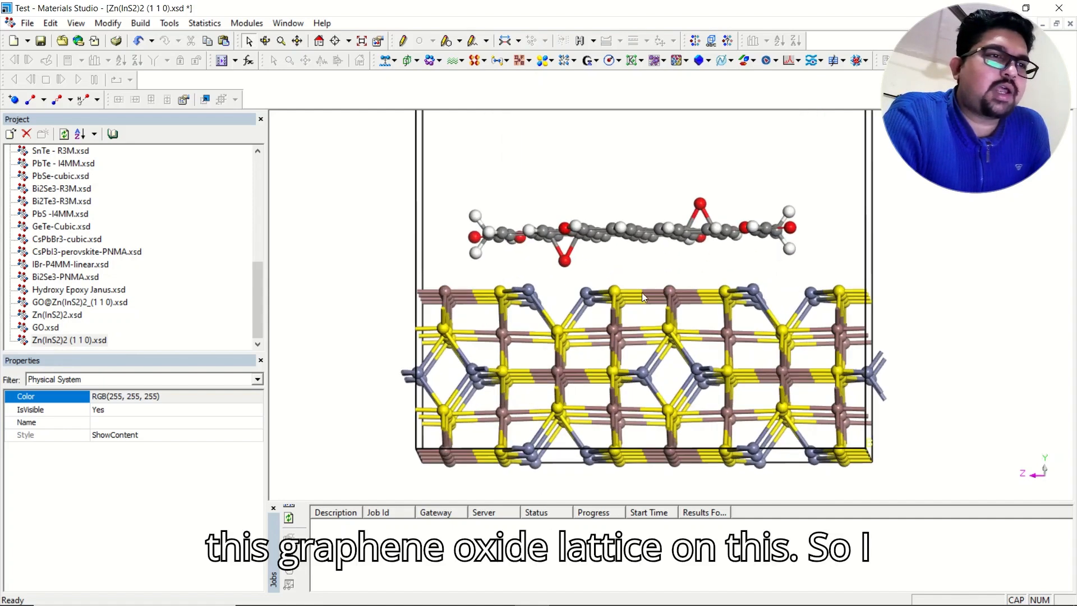
{"action": "scroll", "coordinate": [674, 301], "scroll_direction": "down", "scroll_amount": 6}
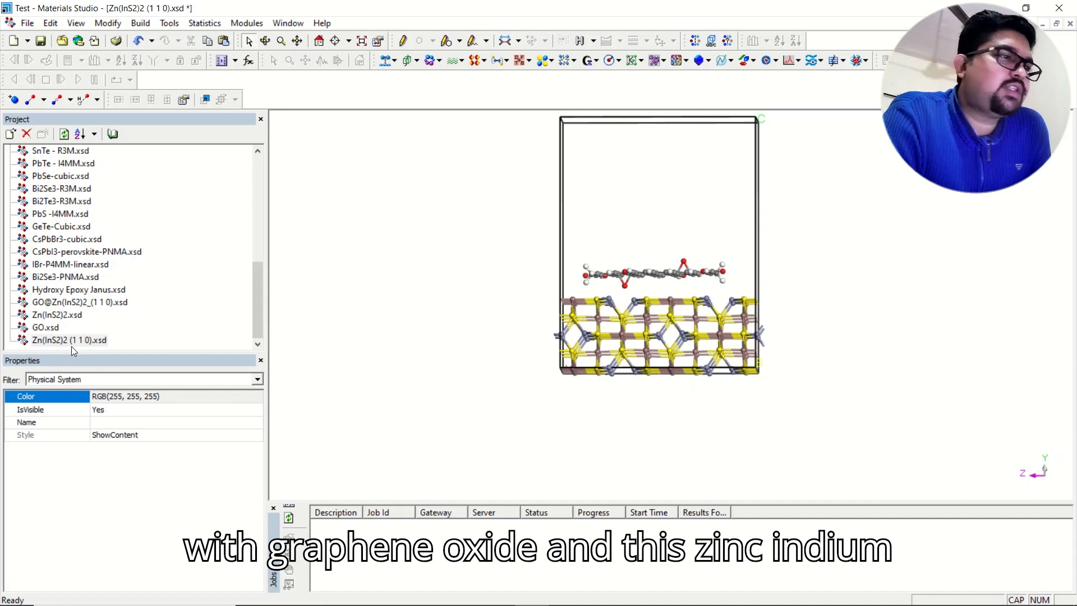
{"action": "scroll", "coordinate": [699, 251], "scroll_direction": "down", "scroll_amount": 1}
{"action": "scroll", "coordinate": [698, 251], "scroll_direction": "up", "scroll_amount": 1}
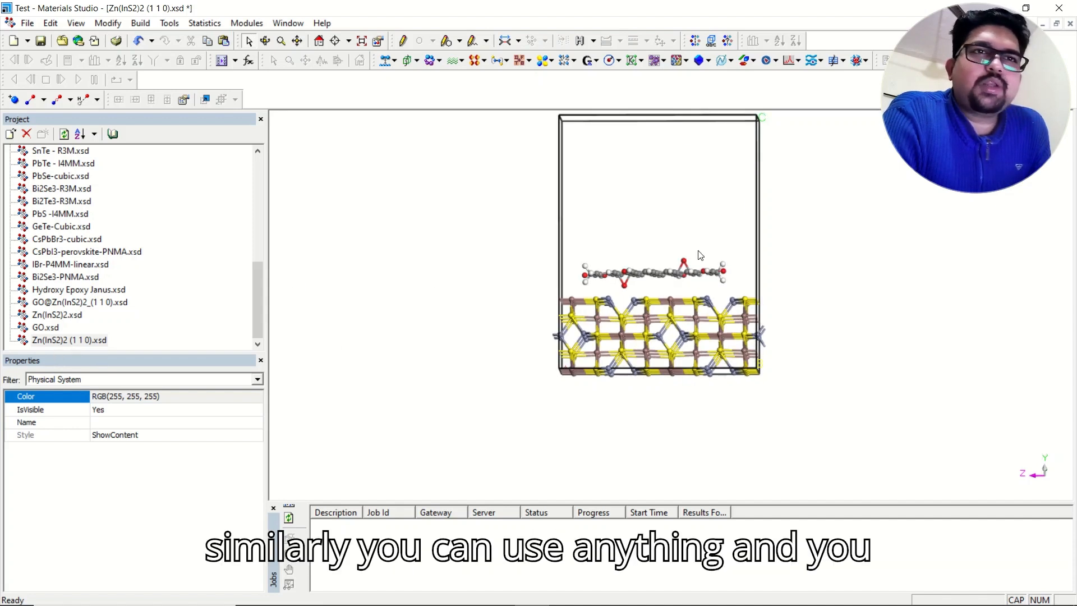
{"action": "right_click_drag", "start_coordinate": [693, 231], "coordinate": [688, 315]}
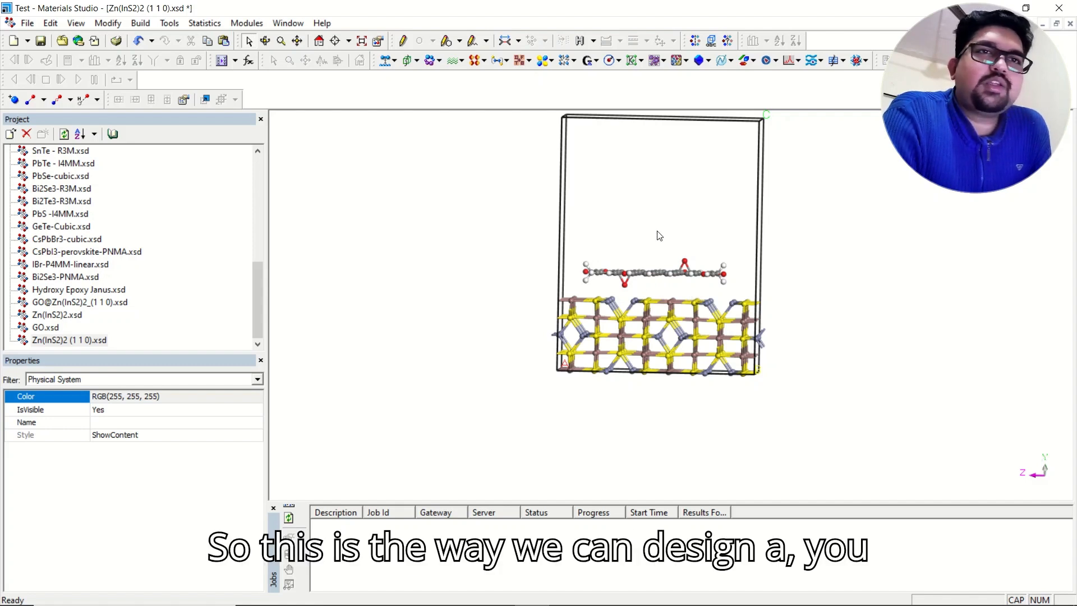
{"action": "scroll", "coordinate": [650, 247], "scroll_direction": "up", "scroll_amount": 2}
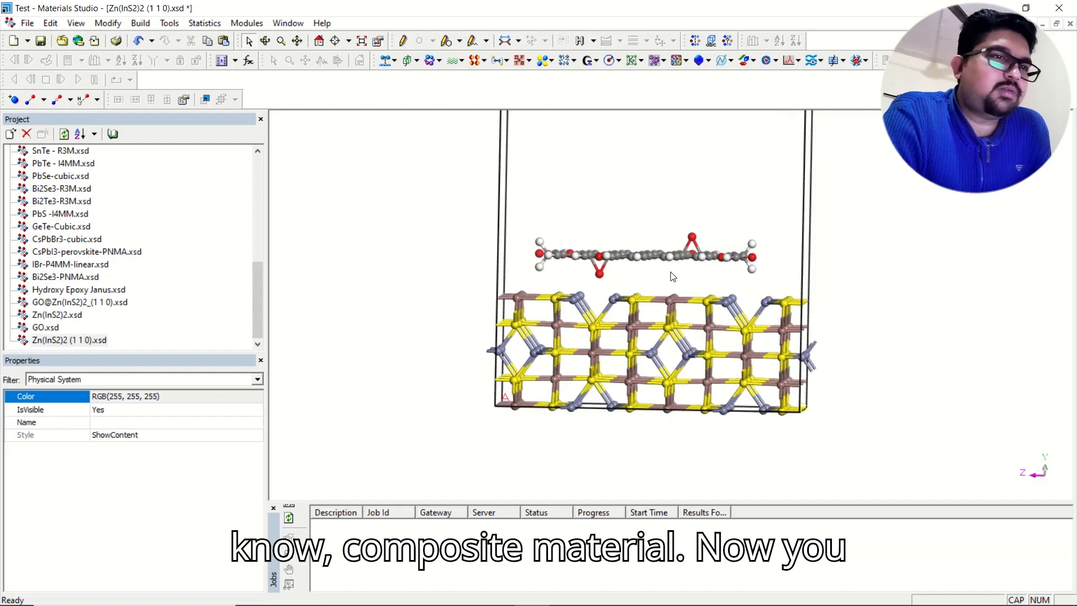
{"action": "right_click_drag", "start_coordinate": [639, 253], "coordinate": [656, 270]}
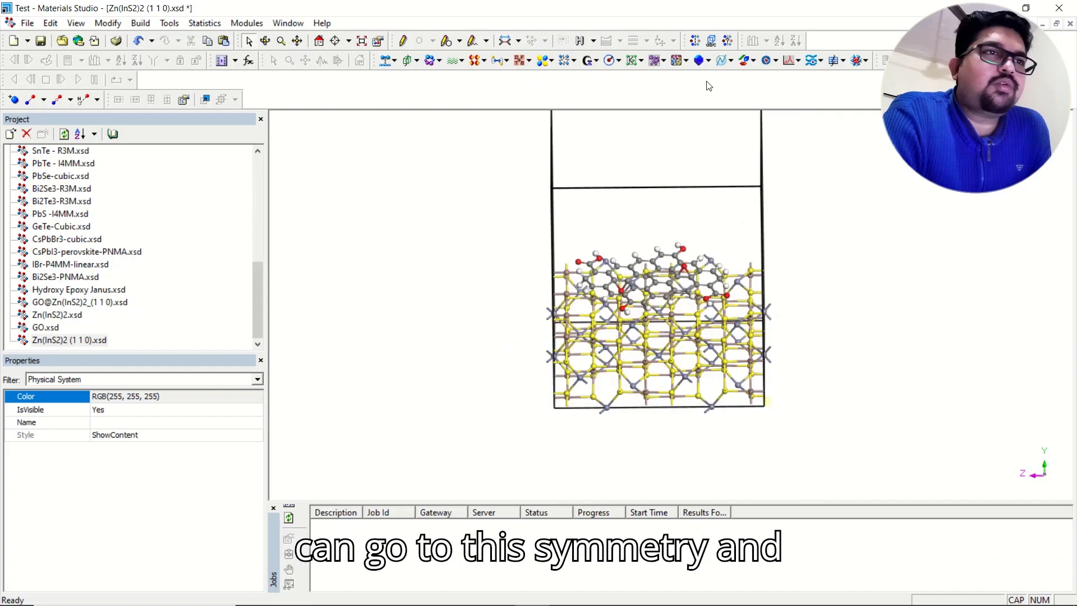
Find the composite structure's symmetry with a tolerance of 0.5 Å, then close the symmetry finder
{"action": "left_click", "coordinate": [728, 40]}
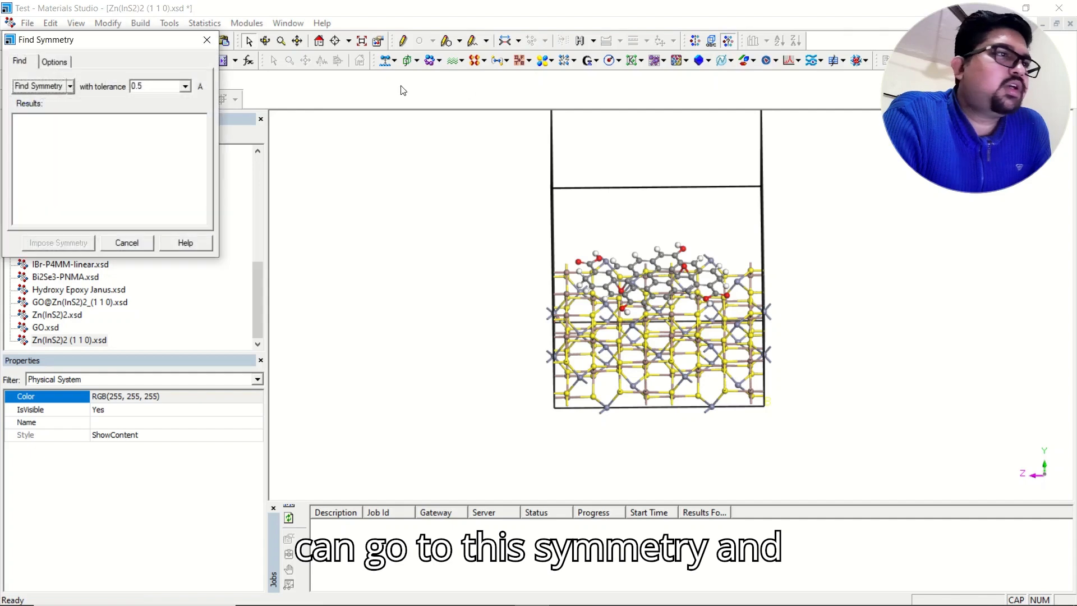
{"action": "left_click", "coordinate": [39, 86]}
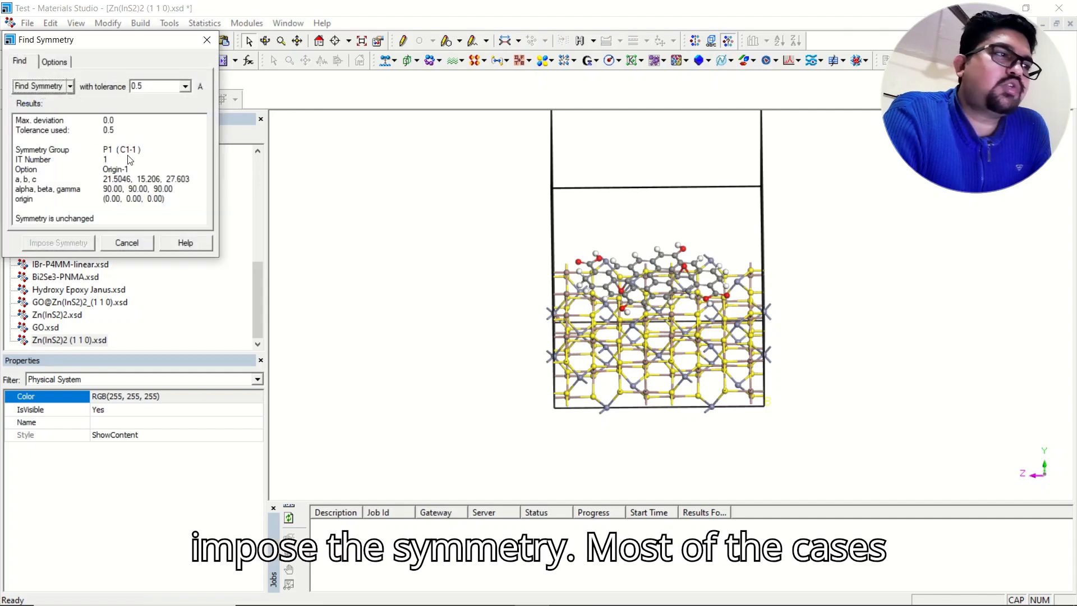
{"action": "left_click", "coordinate": [203, 43]}
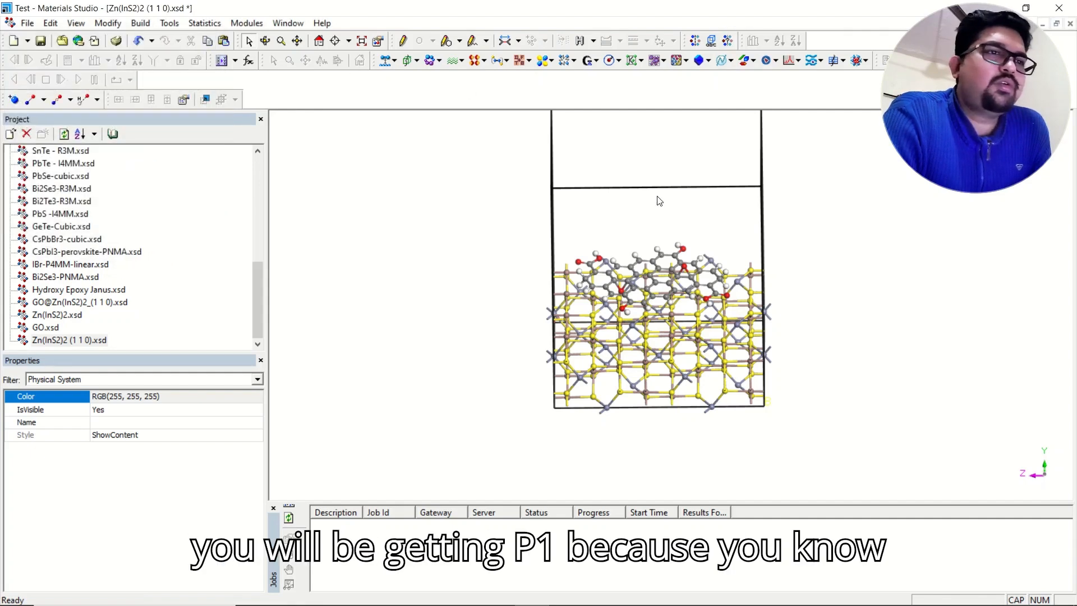
{"action": "right_click_drag", "start_coordinate": [657, 241], "coordinate": [641, 262]}
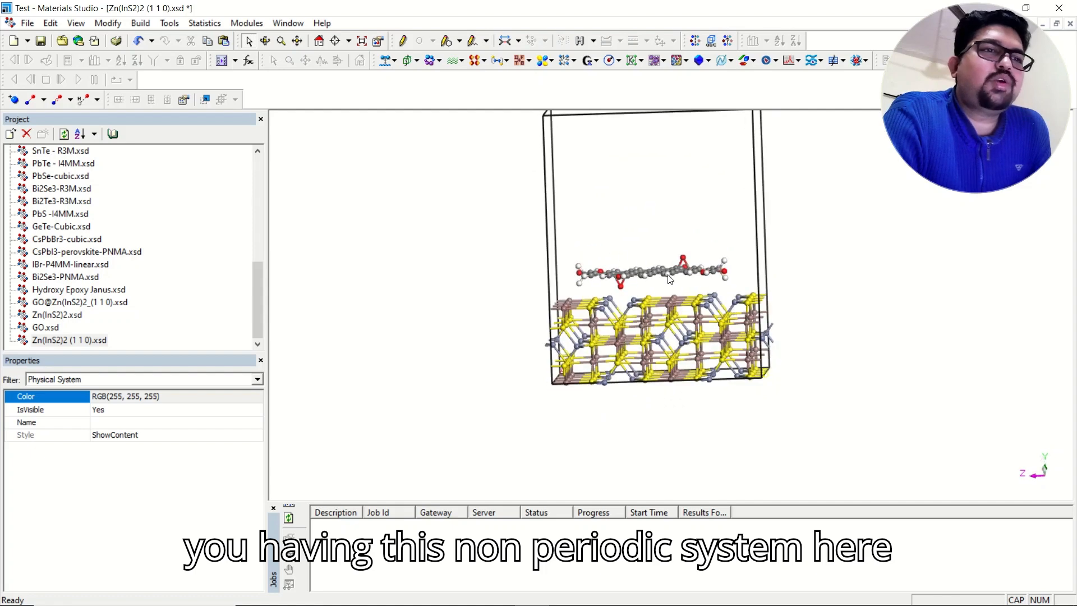